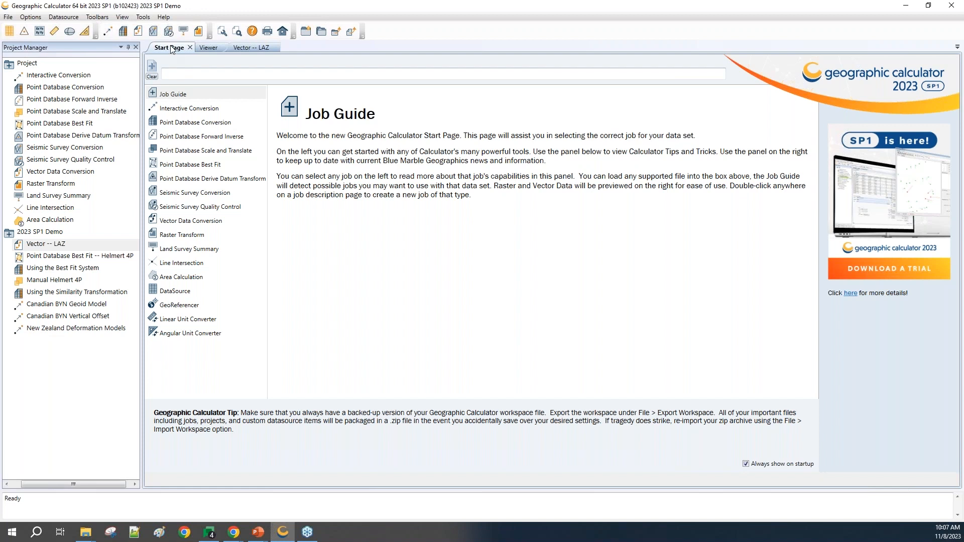
Step: Load the recently viewed 2006_boundarycrop.laz point cloud into the Viewer
click(208, 48)
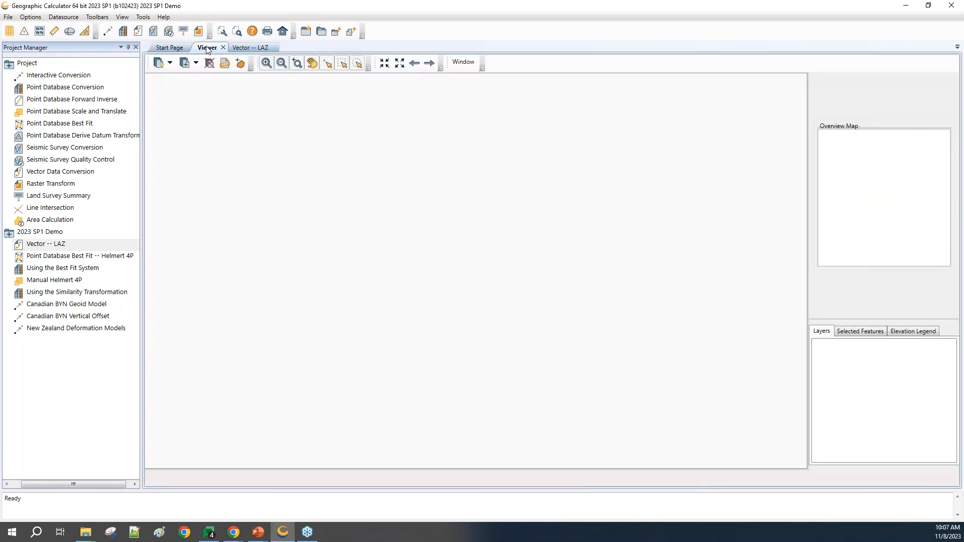
click(171, 65)
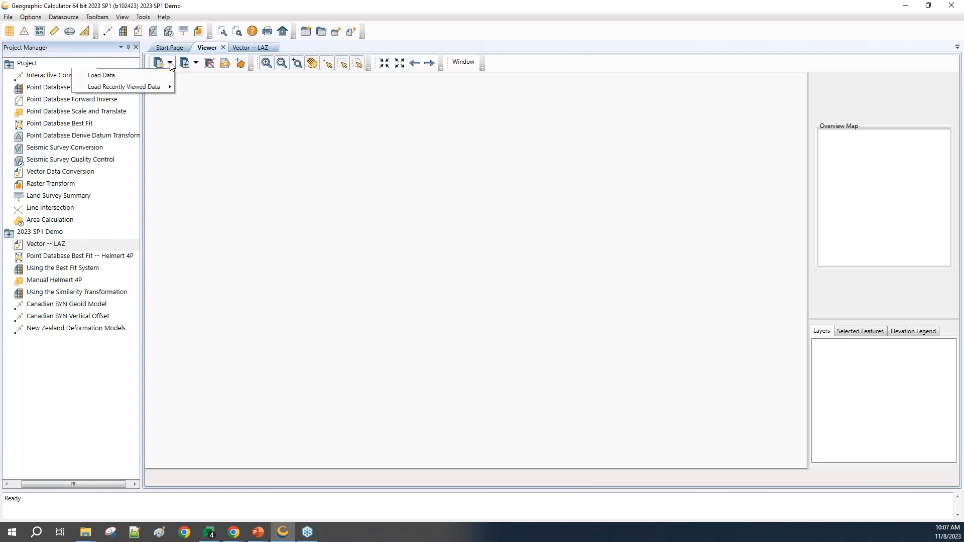
mouse_move(156, 86)
click(232, 87)
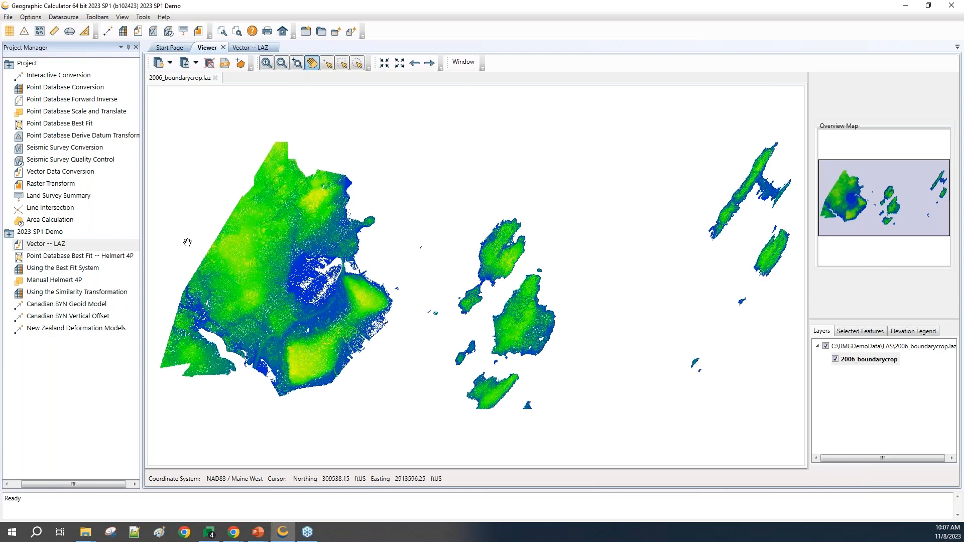
Step: Open the Vector -- LAZ job and select the NADCON 5 horizontal transformation from North American Datum 1983 to NAD83 (National Spatial Reference System 2011)
double_click(42, 245)
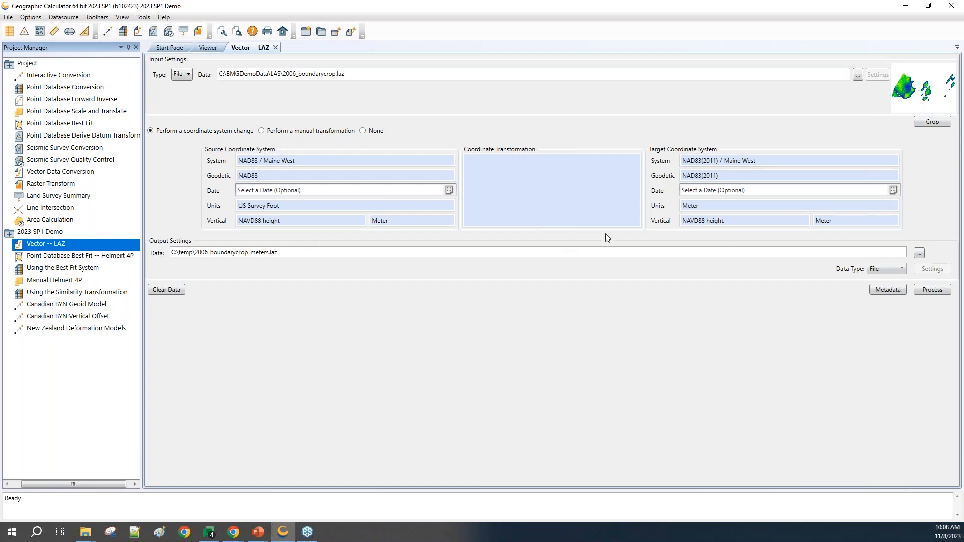
click(558, 195)
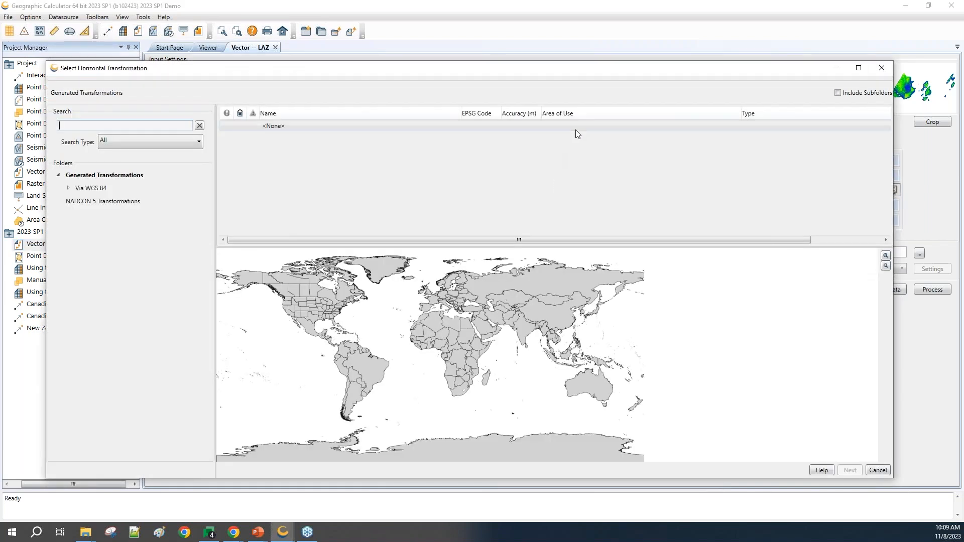
click(361, 126)
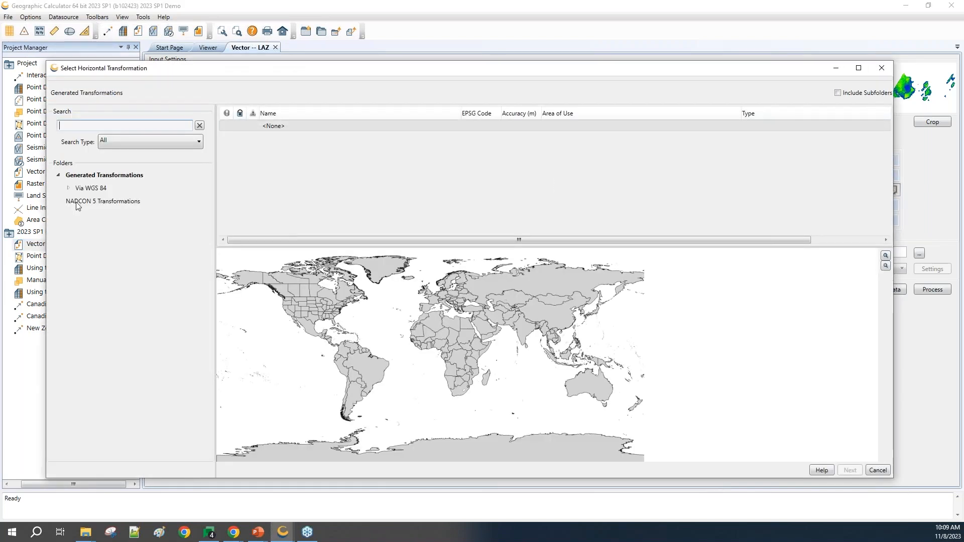
click(77, 202)
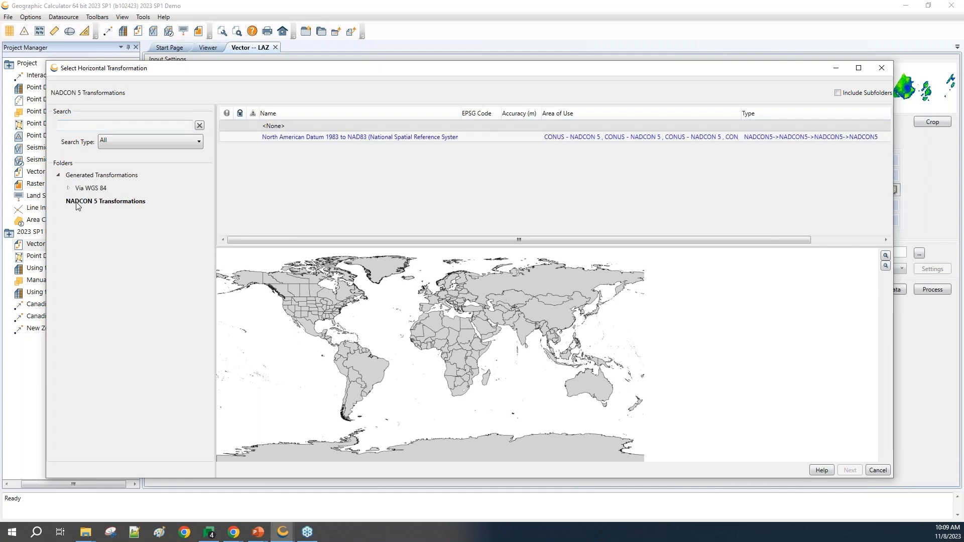
click(310, 138)
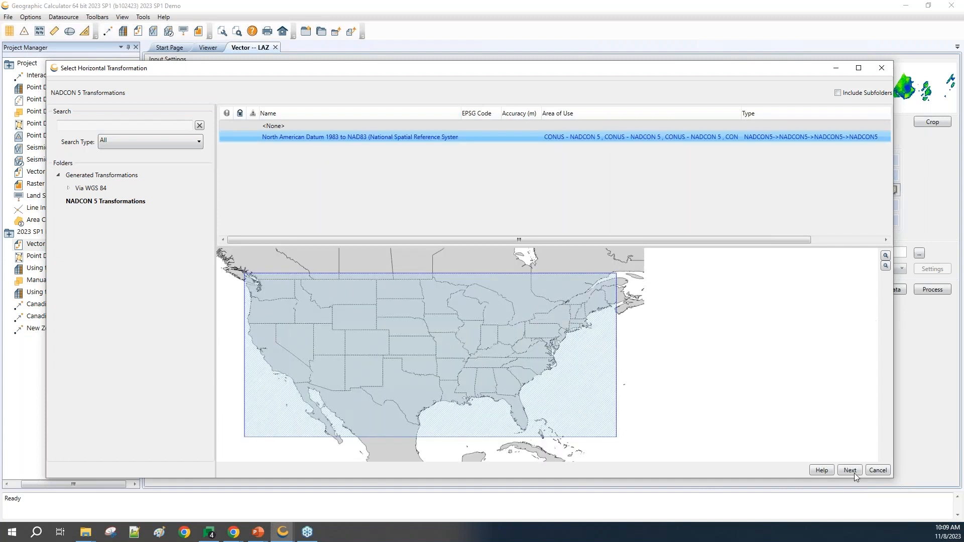
click(851, 471)
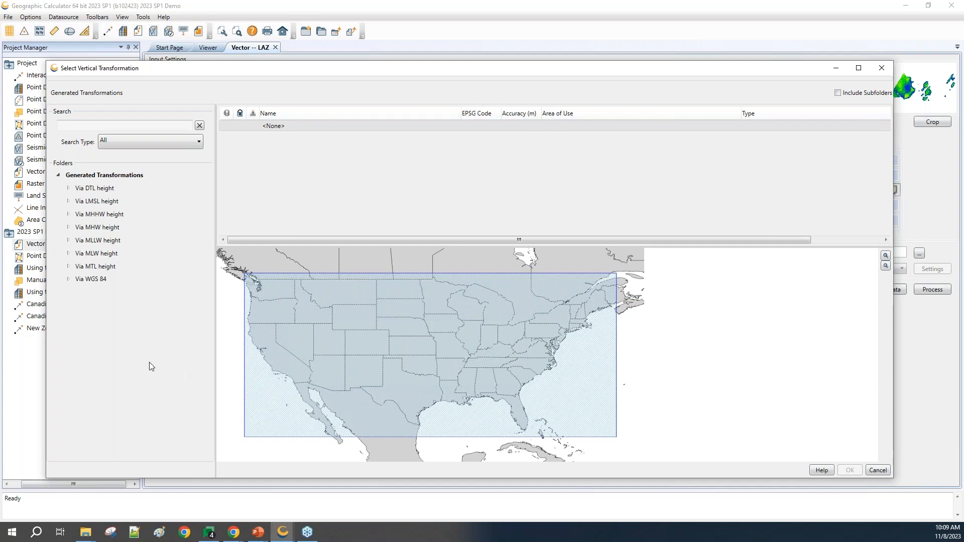
Step: Select the vertical transformation US Geoid Model of 2018 & US Geoid Model of 2012 B, via WGS 84, and accept it
click(93, 282)
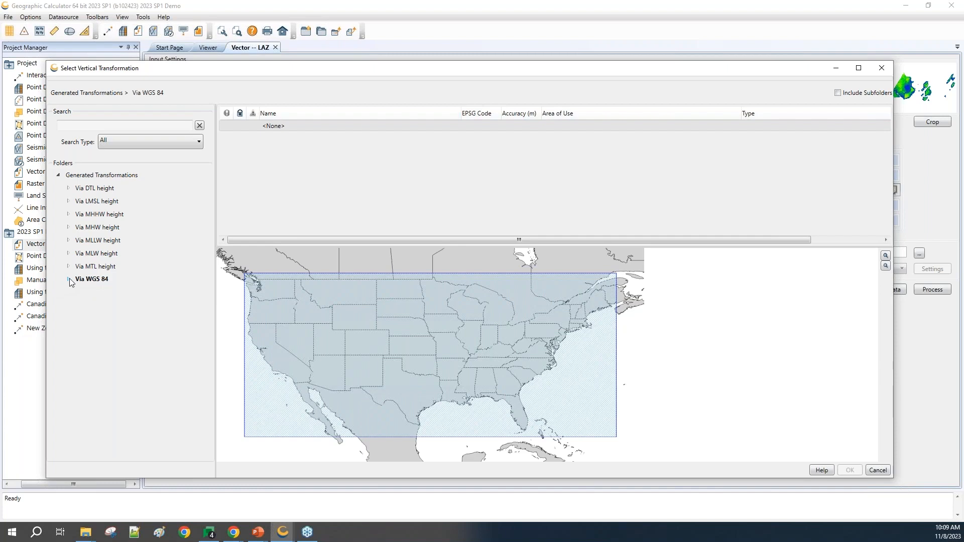
click(70, 280)
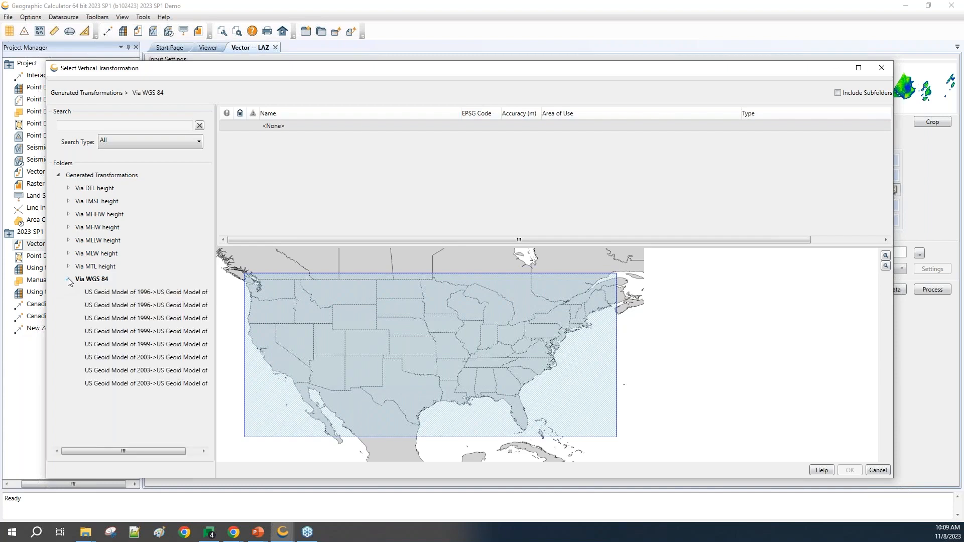
click(133, 384)
scroll(430, 166, down, 5)
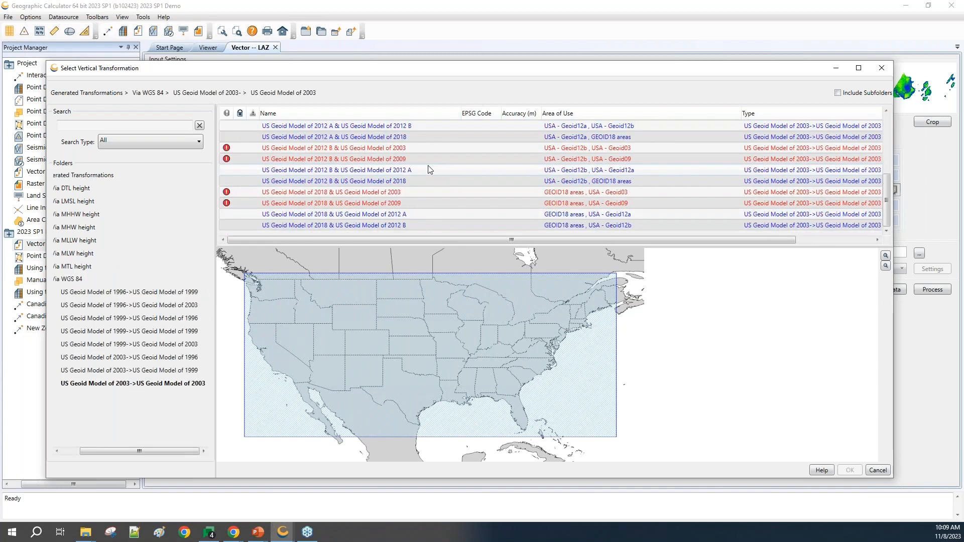
click(321, 225)
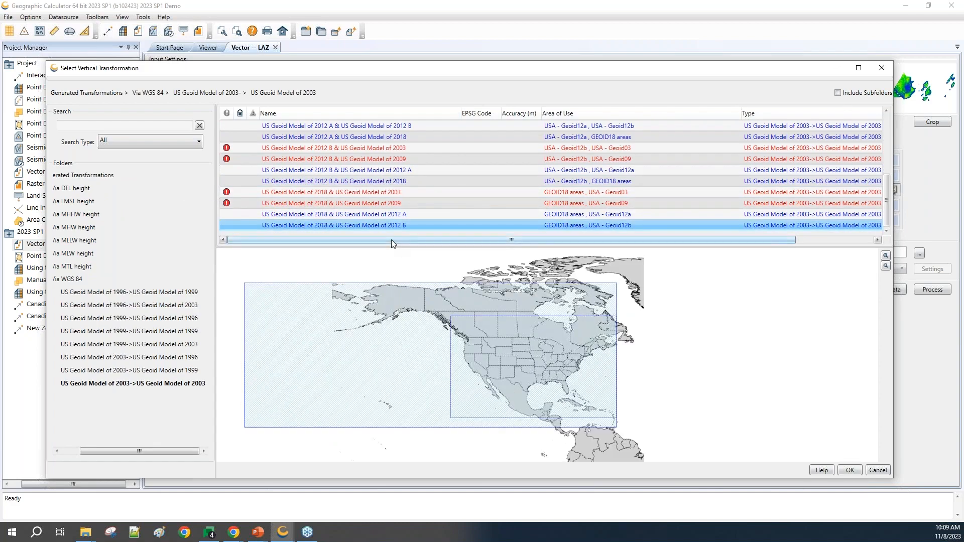
click(849, 470)
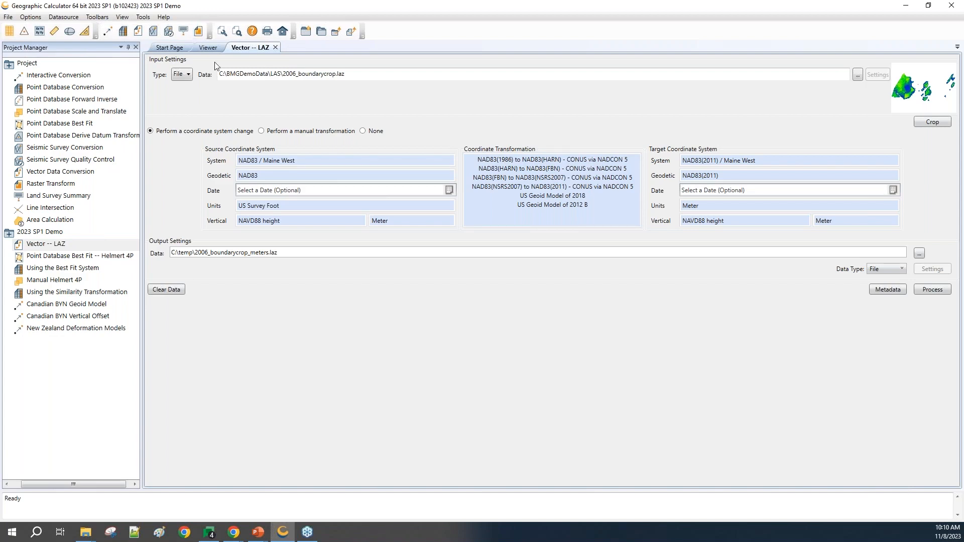
Step: Recheck the point cloud in the Viewer, and set the vector processing preference for the upgraded LAS/LAZ version to LAS 1.4
click(205, 50)
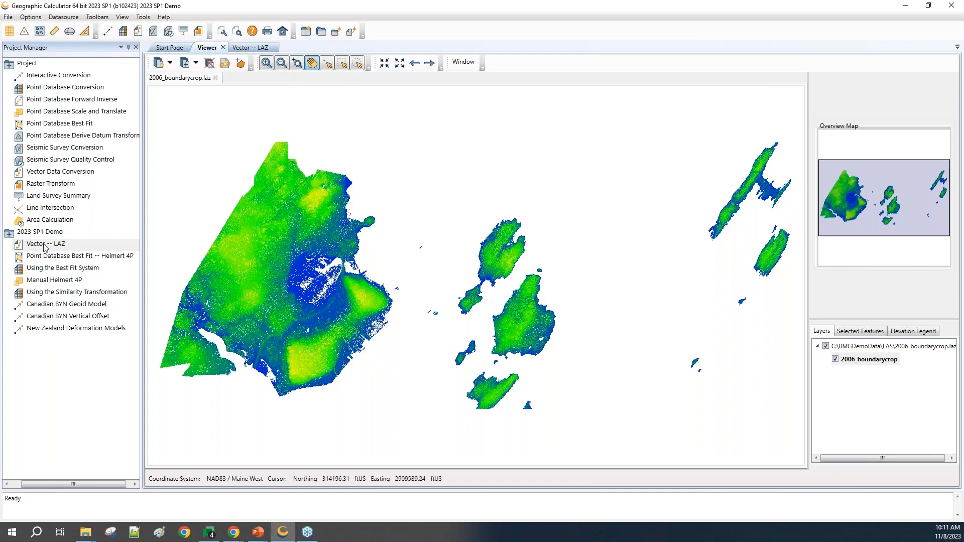
double_click(59, 243)
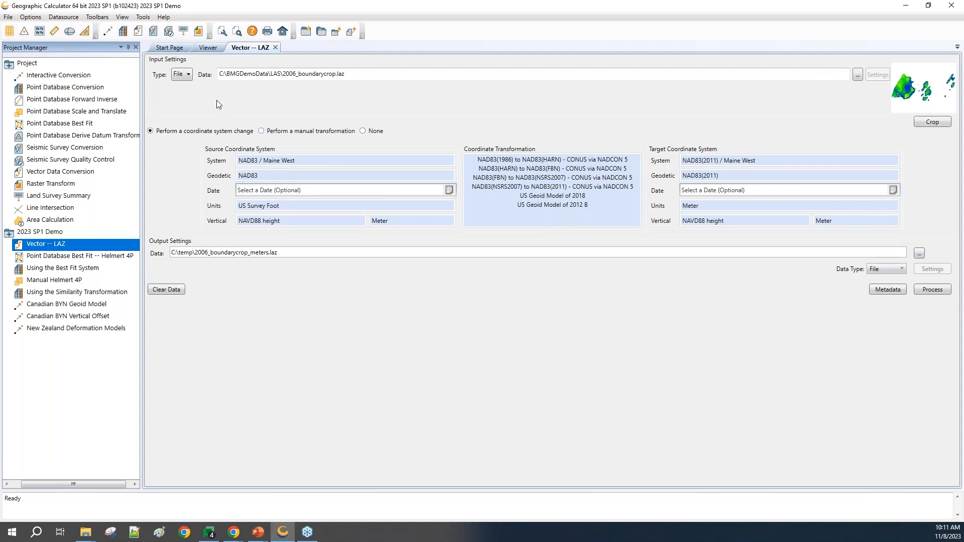
click(34, 18)
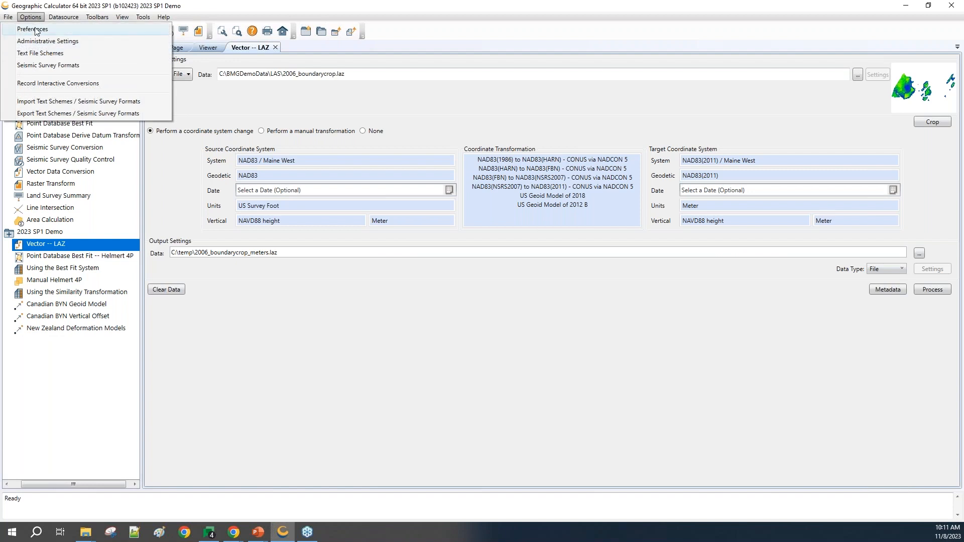
click(37, 29)
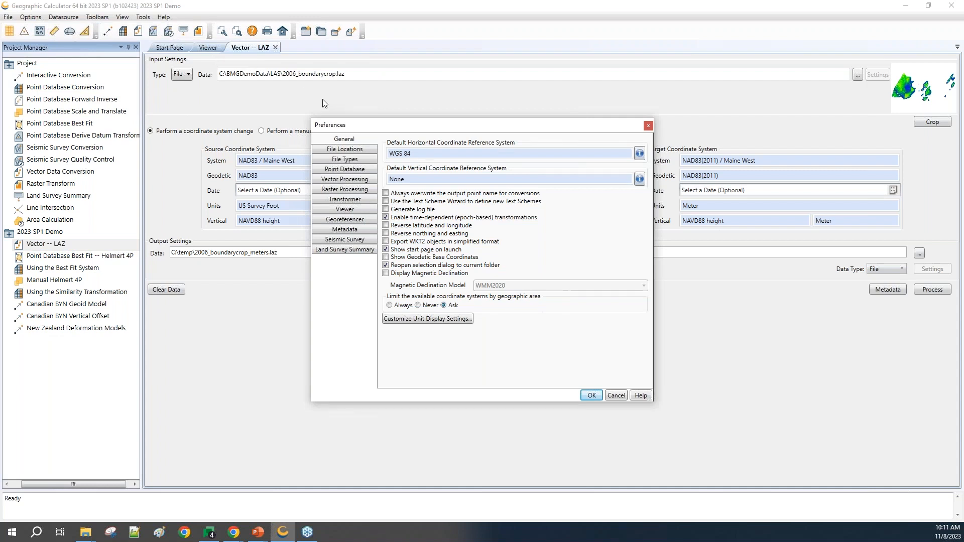
click(345, 181)
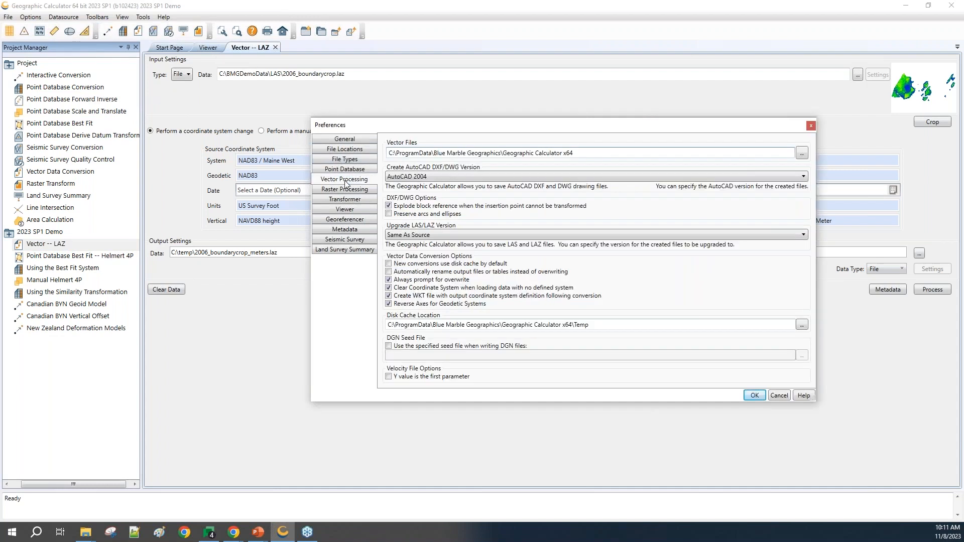
click(460, 233)
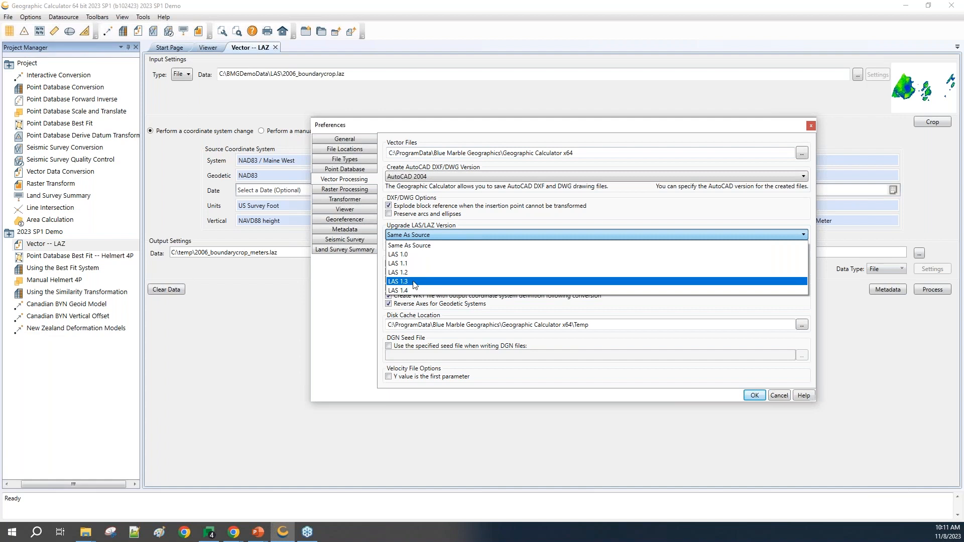
click(413, 290)
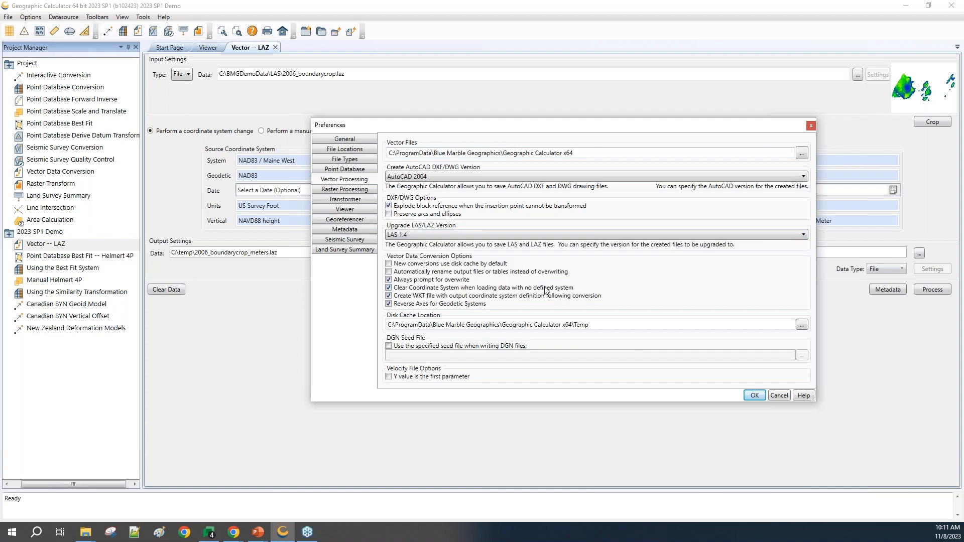
click(752, 395)
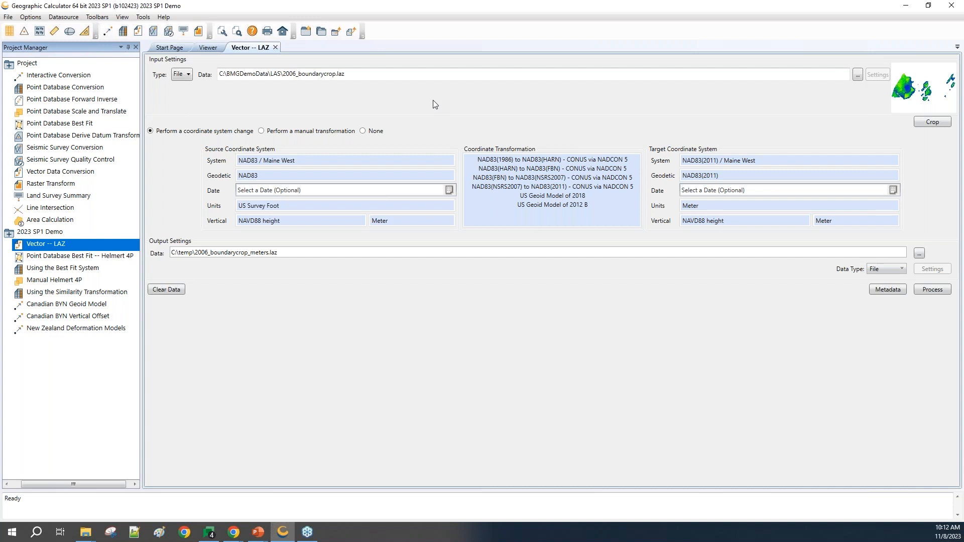
Step: Open the Point Database Best Fit -- Helmert 4P job and process it with the 4 Parameter Helmert math transform
click(63, 258)
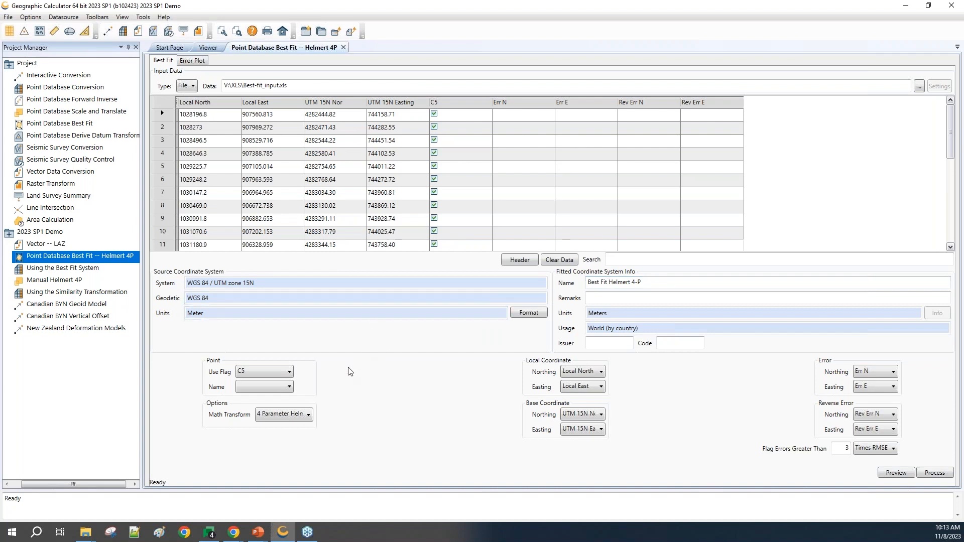
click(308, 415)
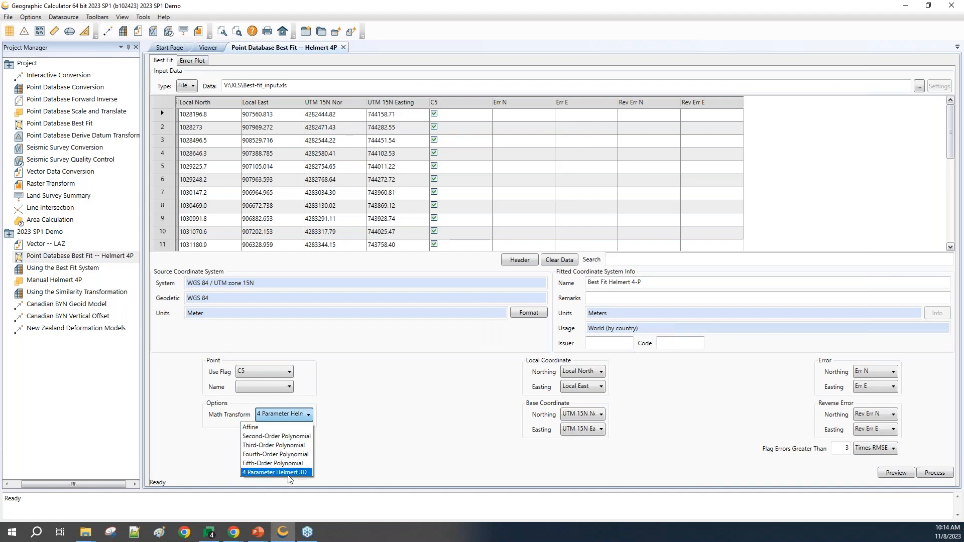
click(365, 467)
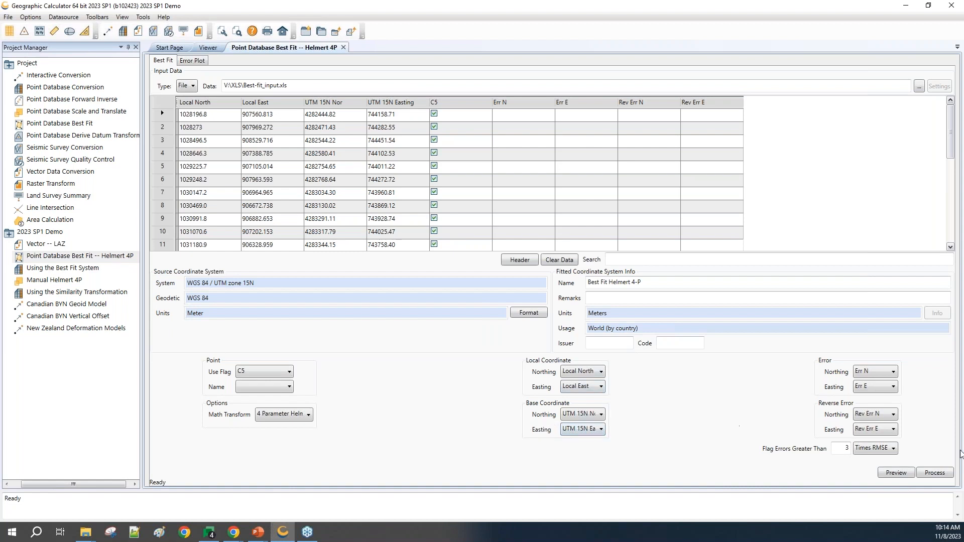
click(933, 475)
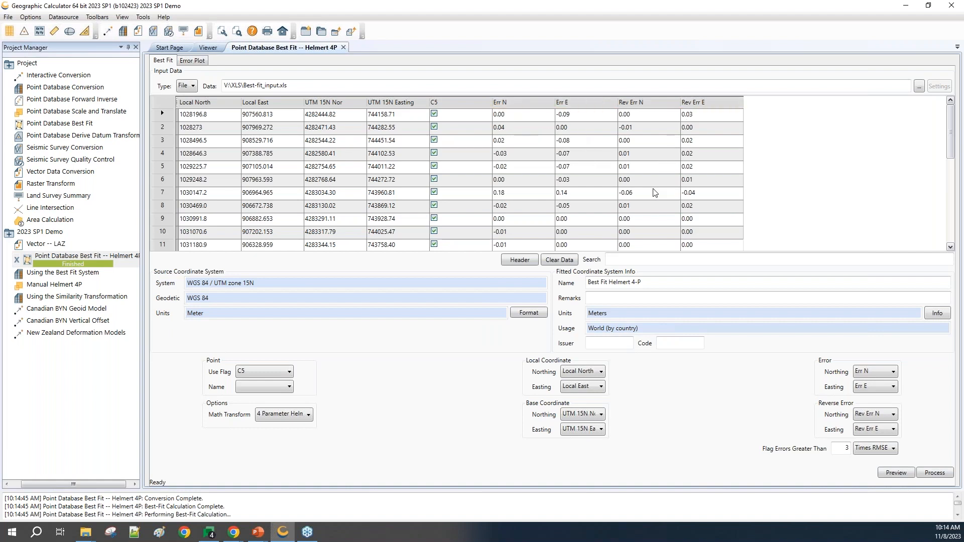
Step: Examine the best fit's error plot, and try switching the use flag of point 5 off and on in the data table
click(194, 62)
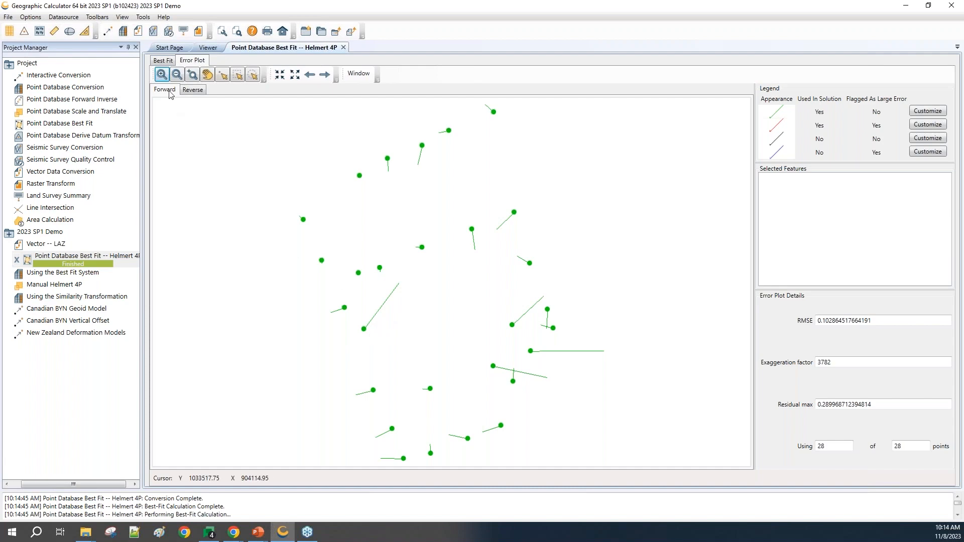
click(161, 60)
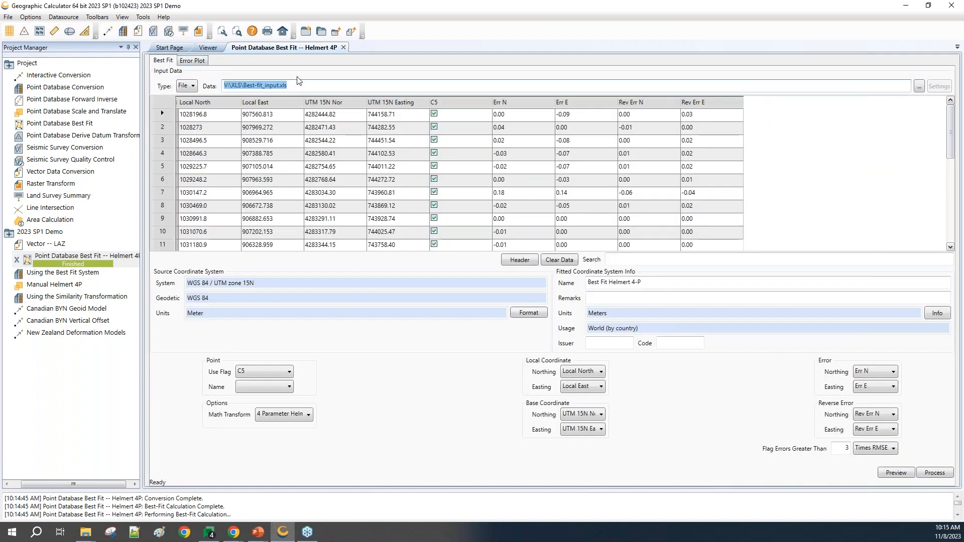
click(441, 168)
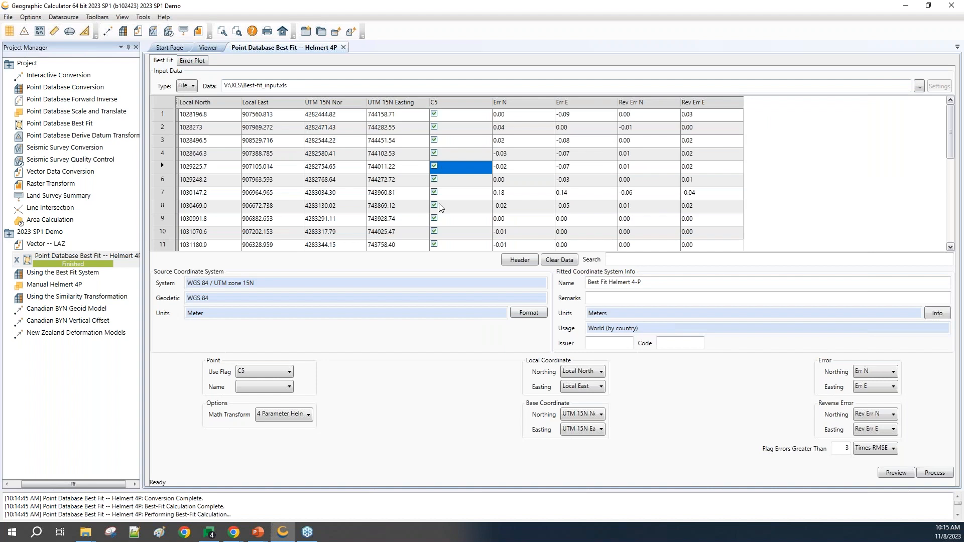
click(435, 167)
click(435, 166)
Step: Look up the Best Fit Helmert 4-P system among the fitted coordinate system definitions in the datasource
click(64, 17)
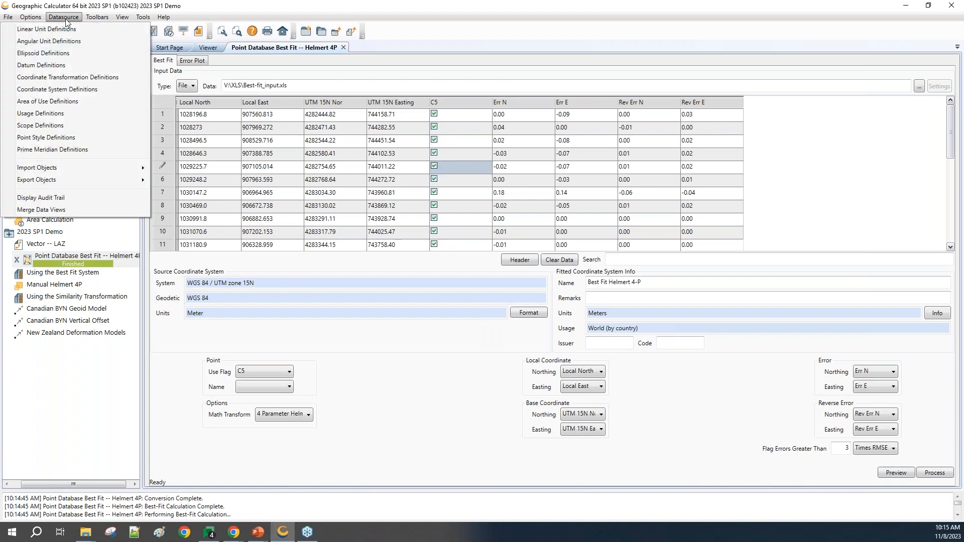
click(63, 90)
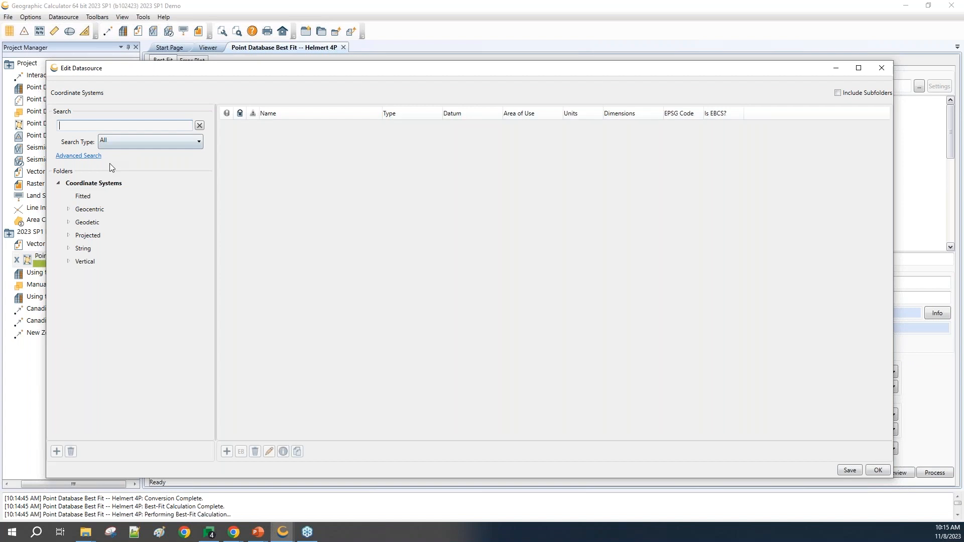
click(87, 196)
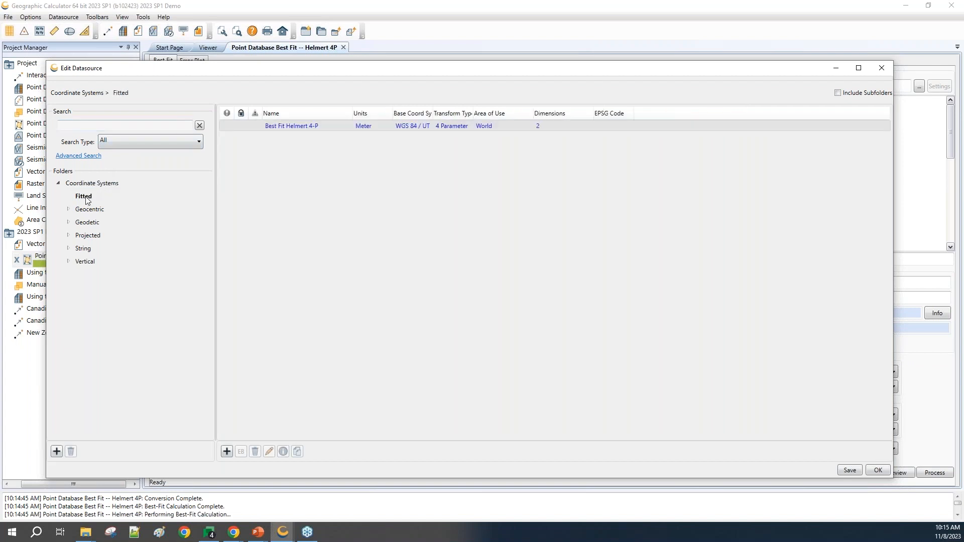
click(319, 127)
click(875, 471)
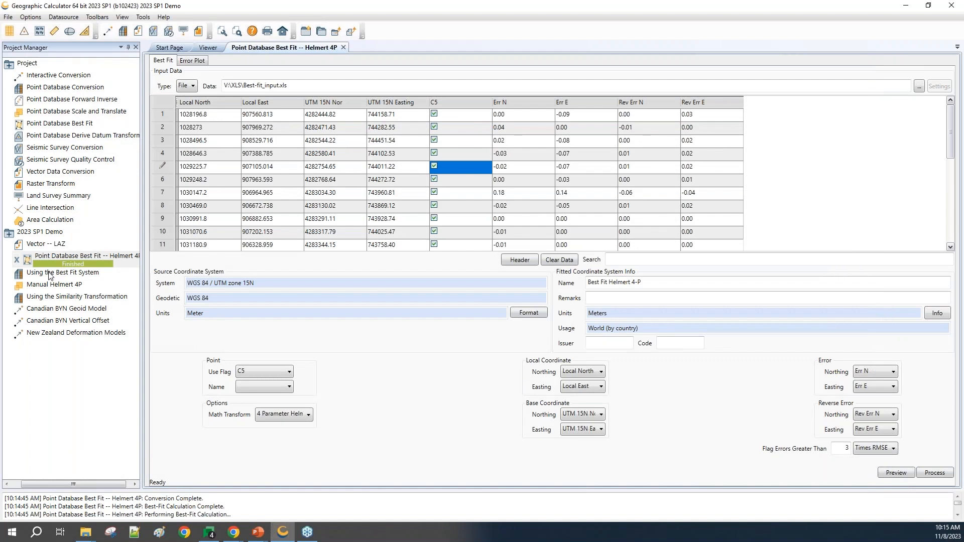
Step: Open the Using the Best Fit System job and pick Best Fit Helmert 4-P from the fitted systems for its source, without limiting by geographic area
double_click(50, 272)
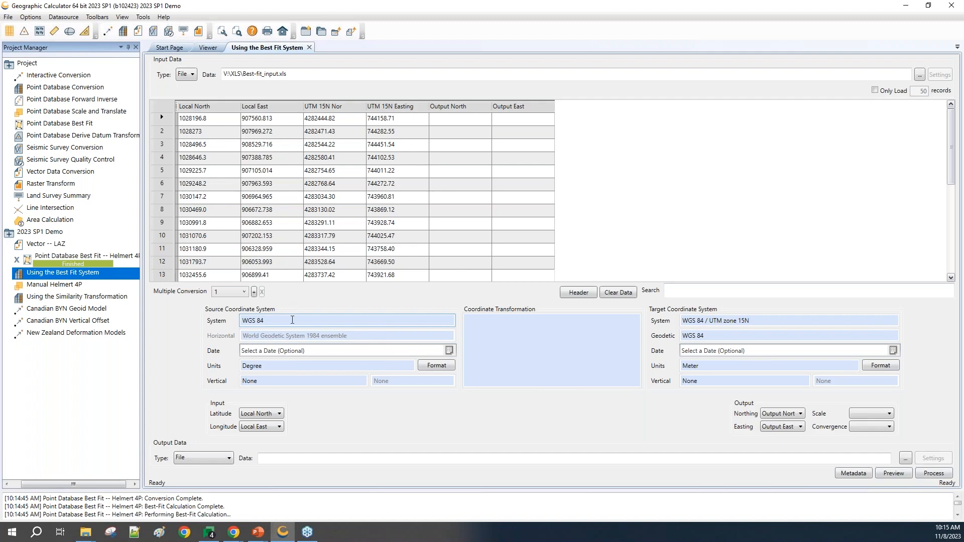
double_click(293, 320)
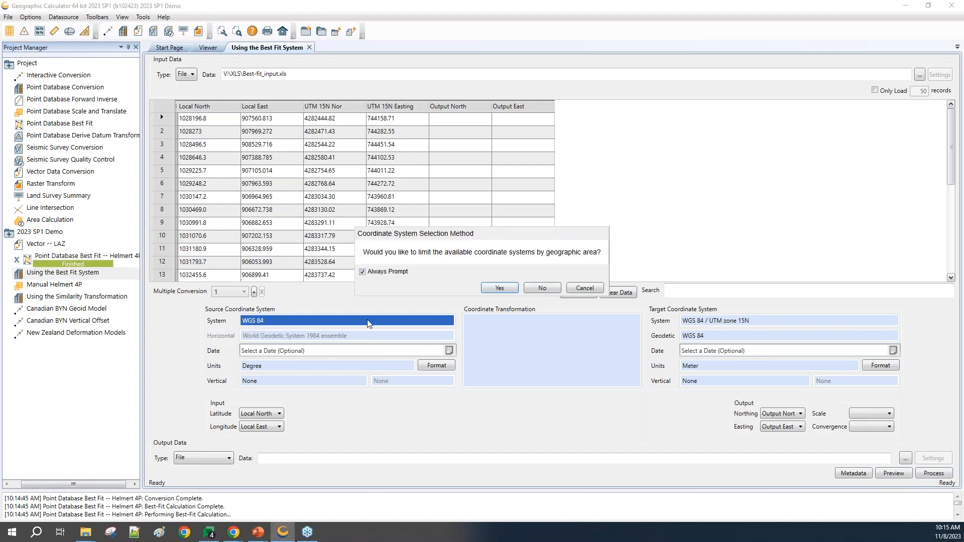
click(543, 288)
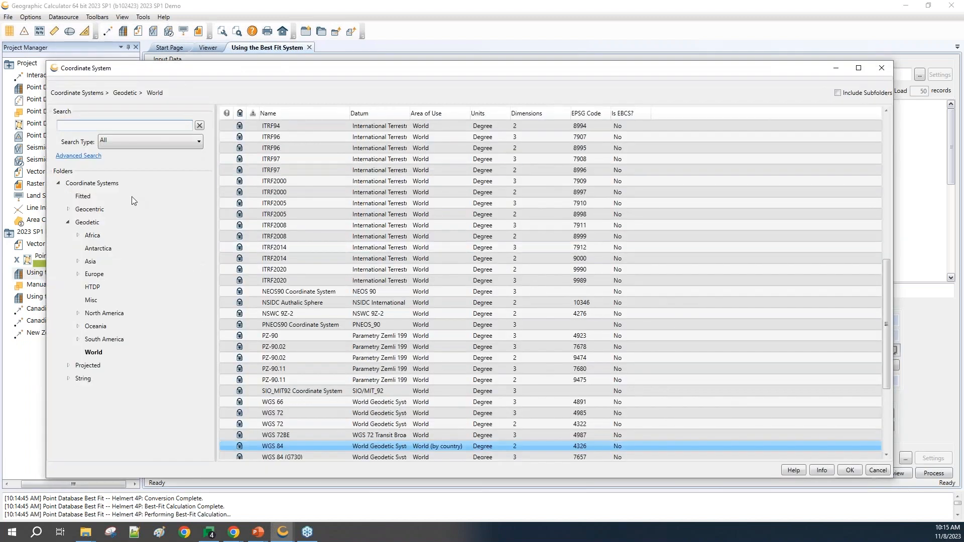
click(83, 196)
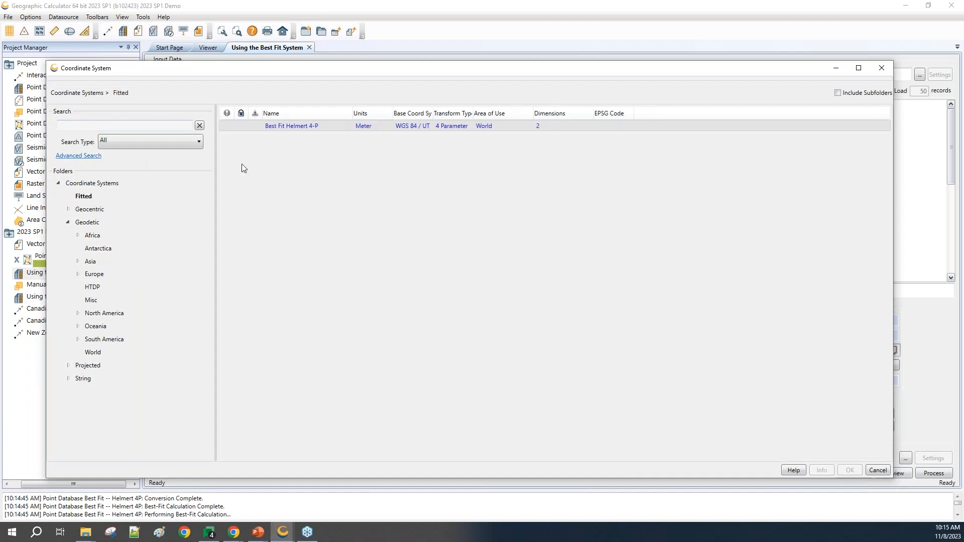
click(290, 125)
Step: Examine the forward and back parameters of the Best Fit Helmert 4-P definition, widening both value columns
right_click(288, 125)
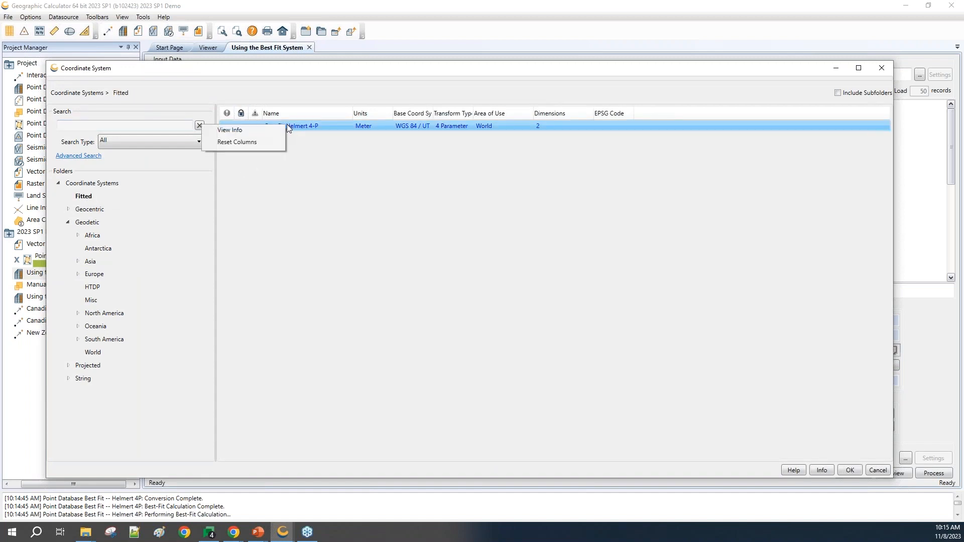
click(230, 130)
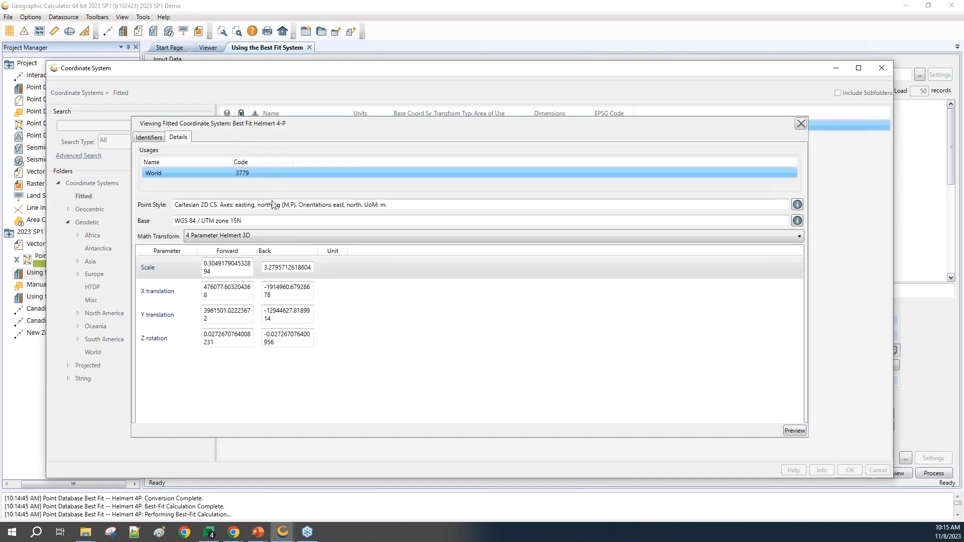
double_click(257, 251)
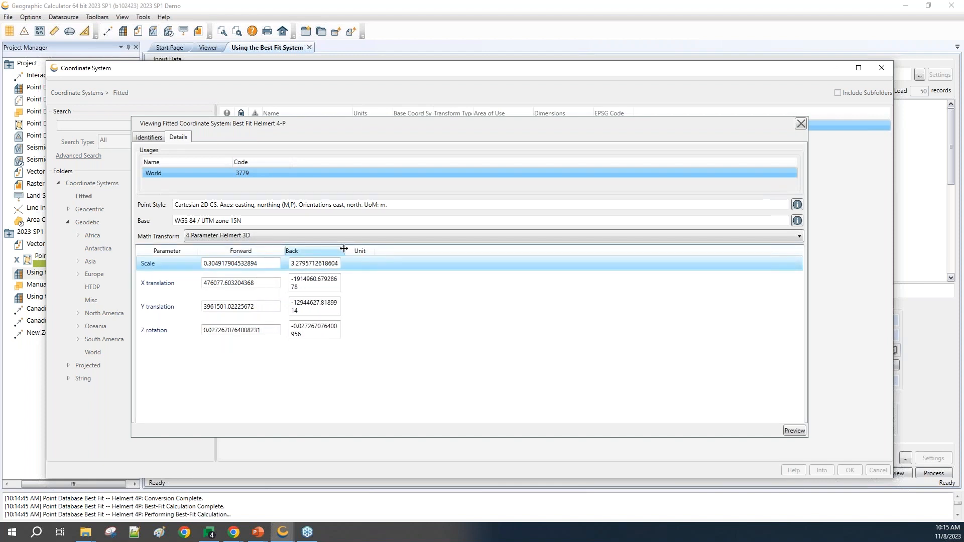
double_click(344, 250)
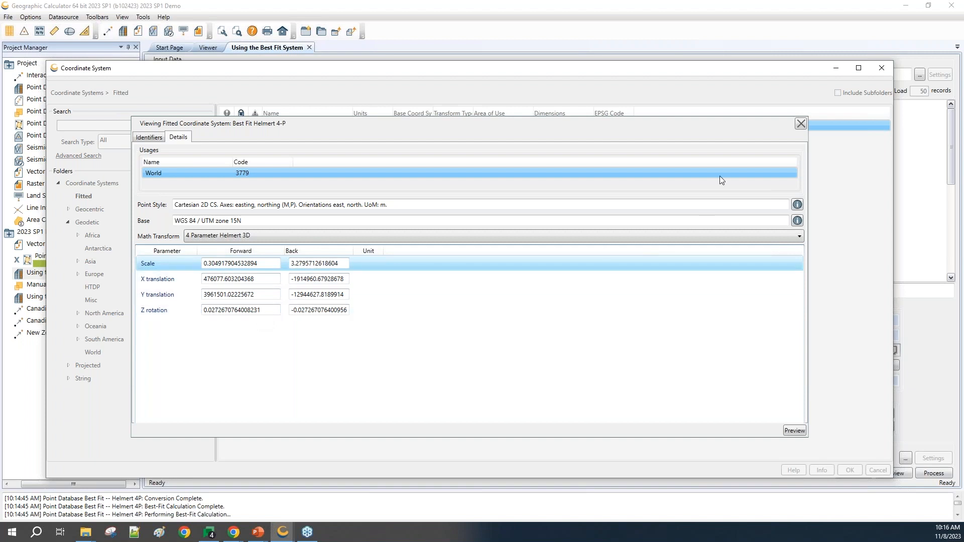
click(800, 123)
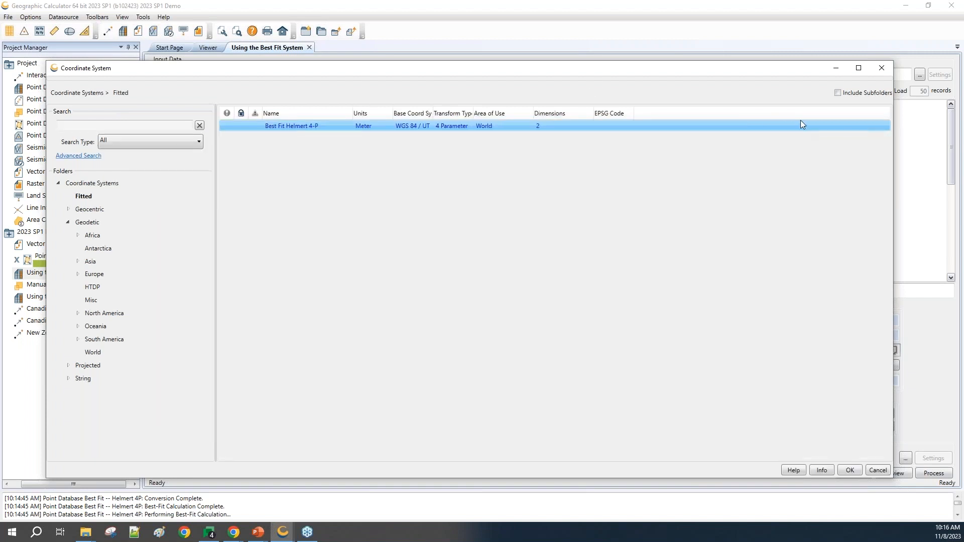
Step: Apply Best Fit Helmert 4-P as the source coordinate system and preview the conversion to WGS 84 / UTM zone 15N
click(848, 471)
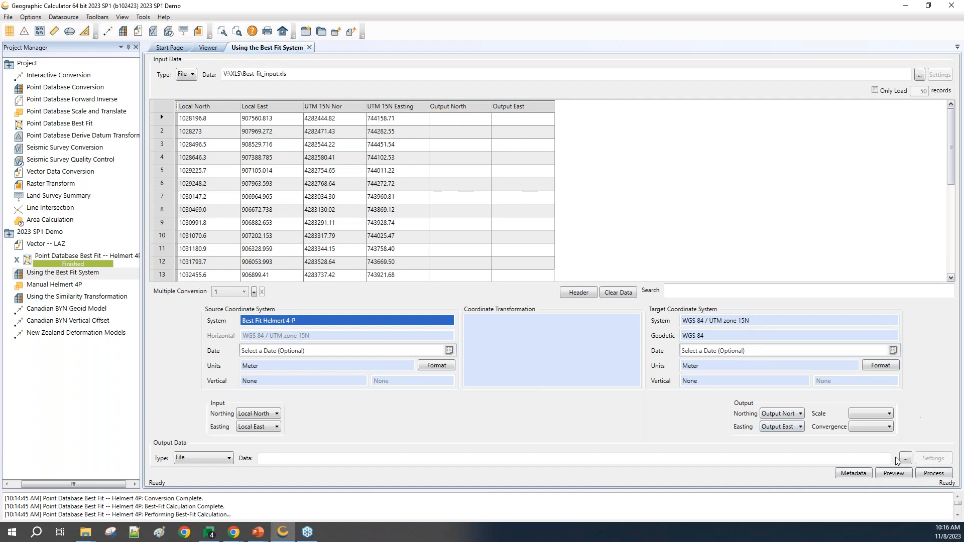
click(890, 474)
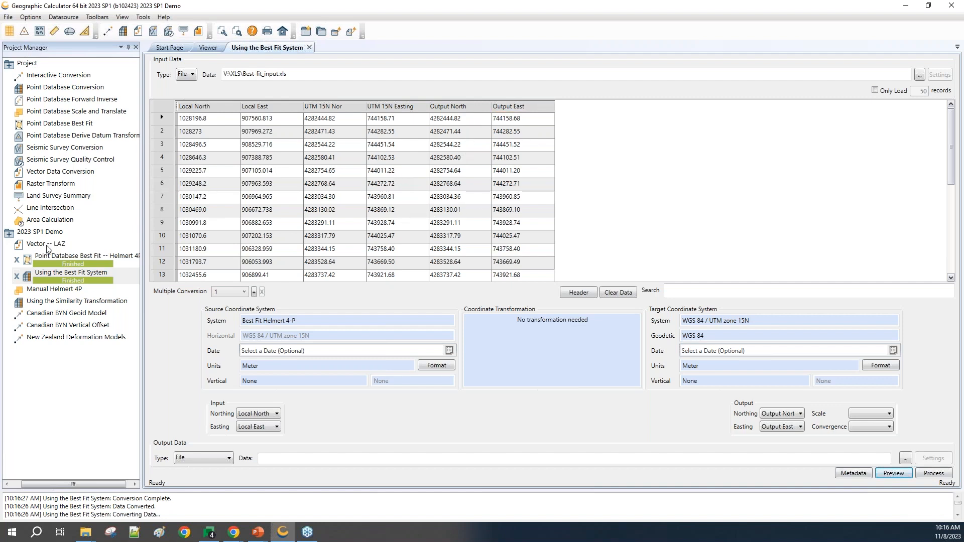
Step: Return to the Point Database Best Fit -- Helmert 4P job and move the Err E column ahead of Err N
click(61, 271)
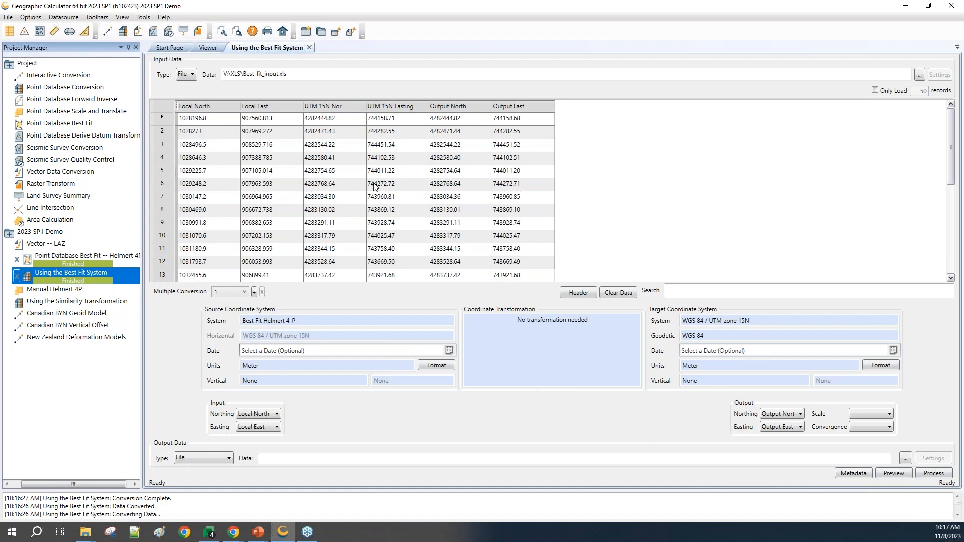
click(91, 257)
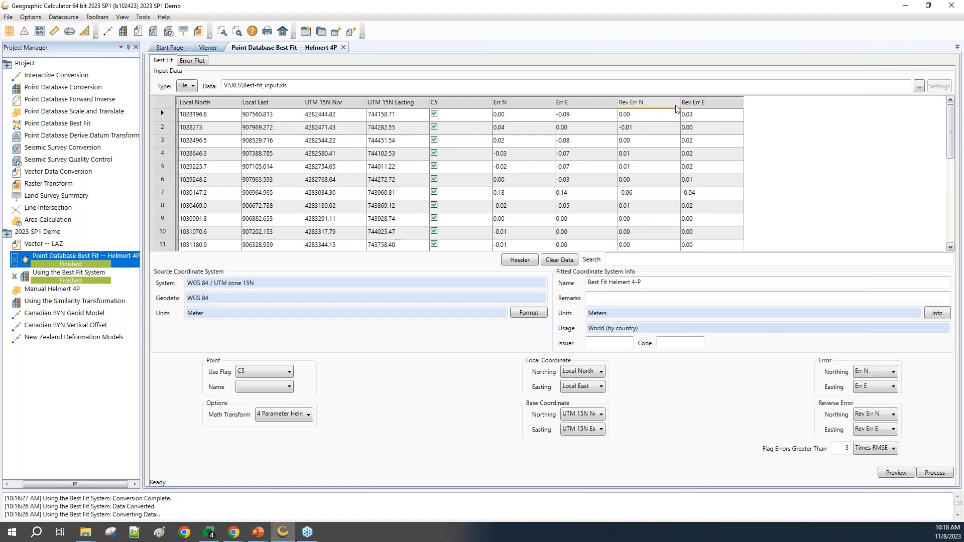
drag(594, 104, 538, 102)
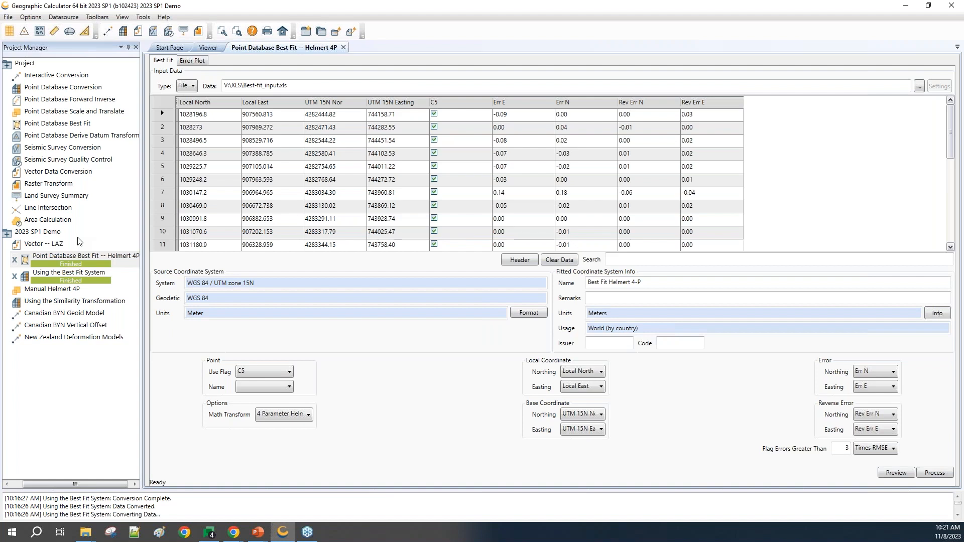
Step: Open the Manual Helmert 4P job and check its transformation operation setting
click(40, 290)
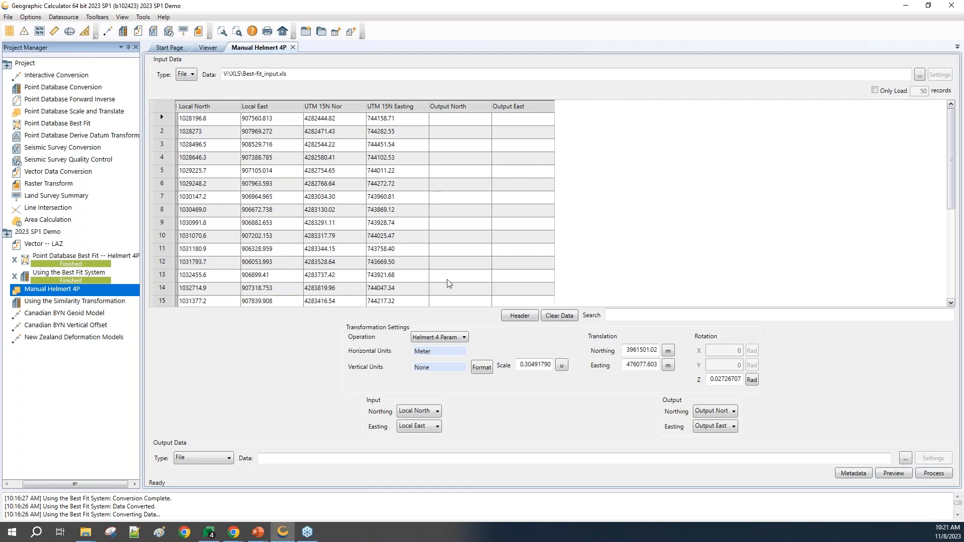
click(453, 338)
click(451, 339)
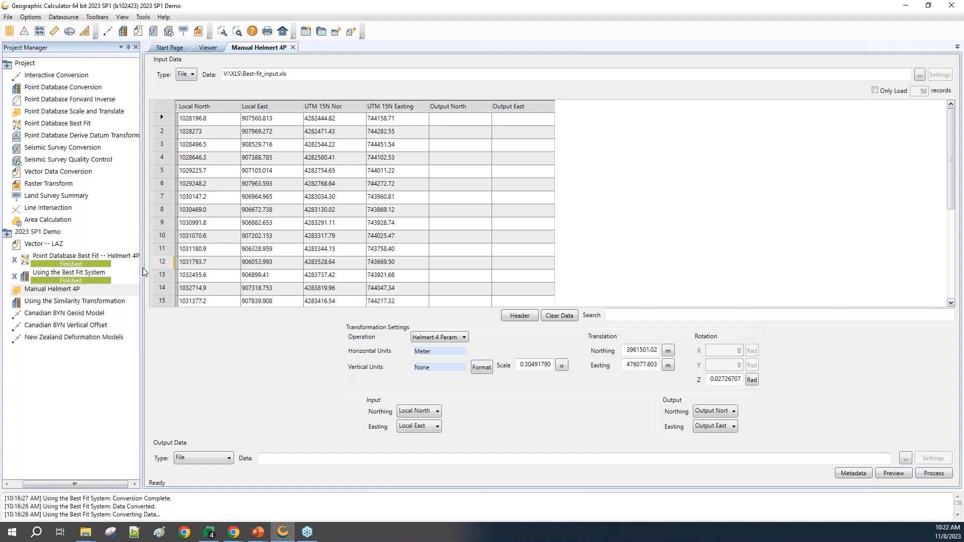
Step: Open the Using the Similarity Transformation job and list the datasource's parametric transformation definitions, widening the Name and Type columns
click(59, 302)
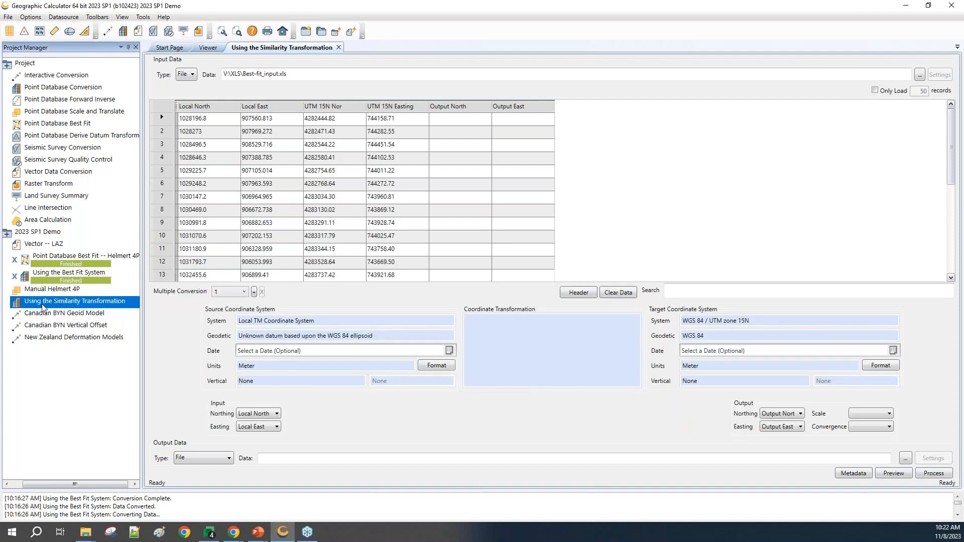
click(64, 19)
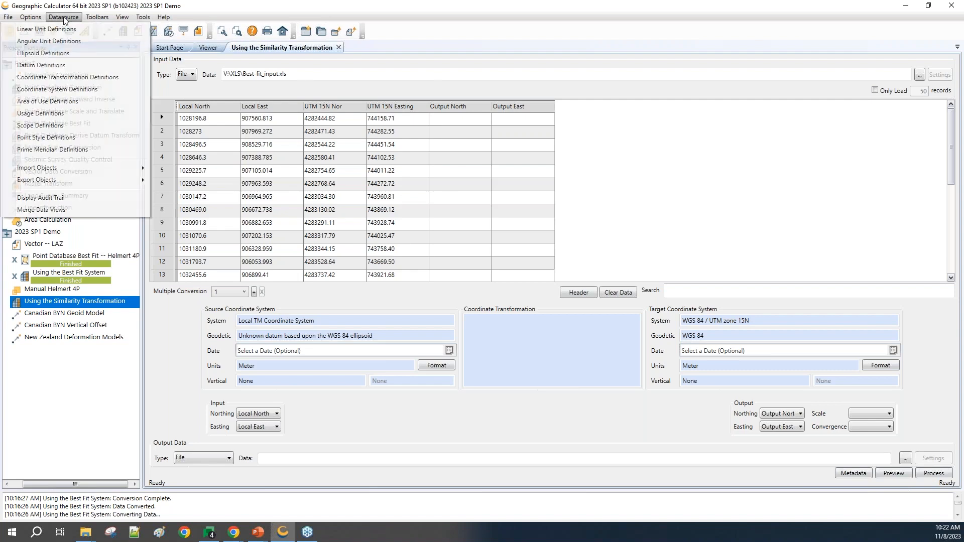
click(64, 78)
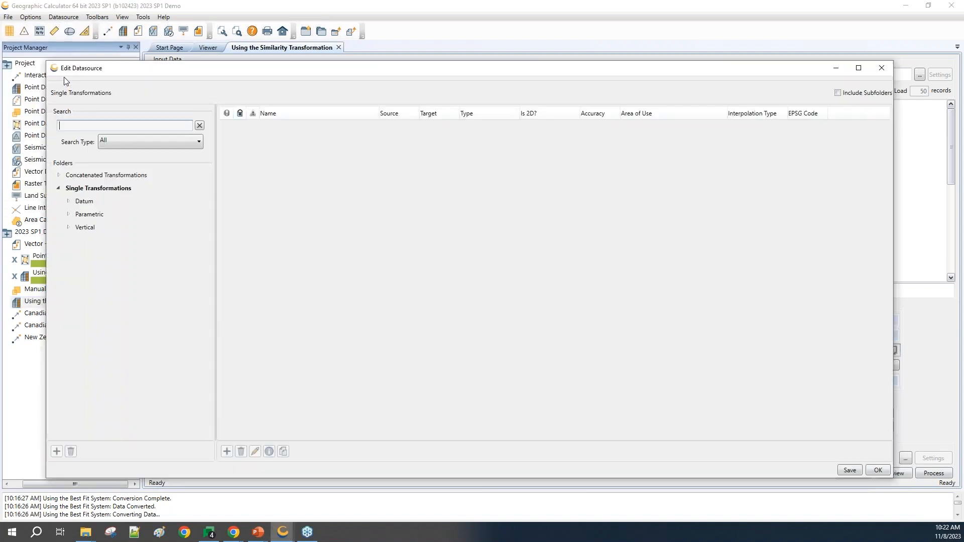
click(90, 216)
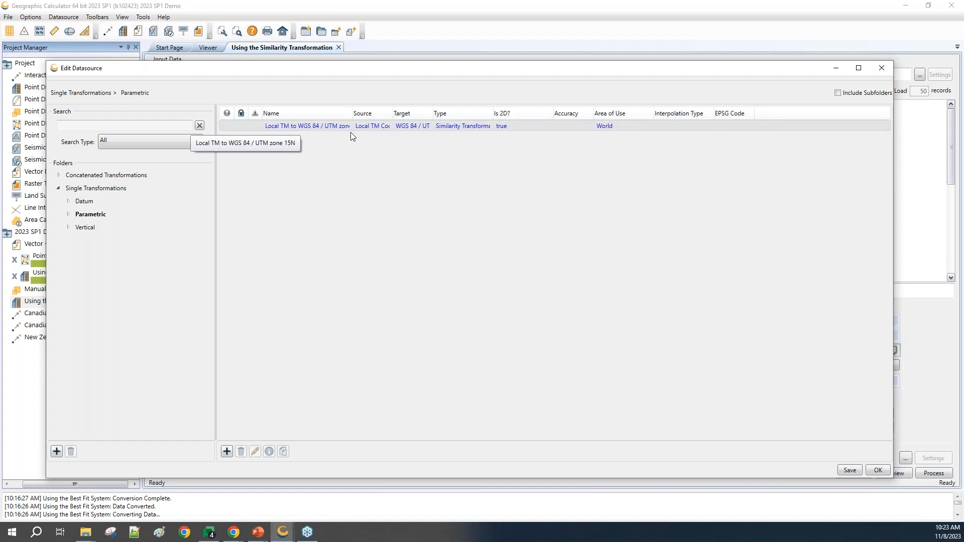
drag(352, 113, 376, 115)
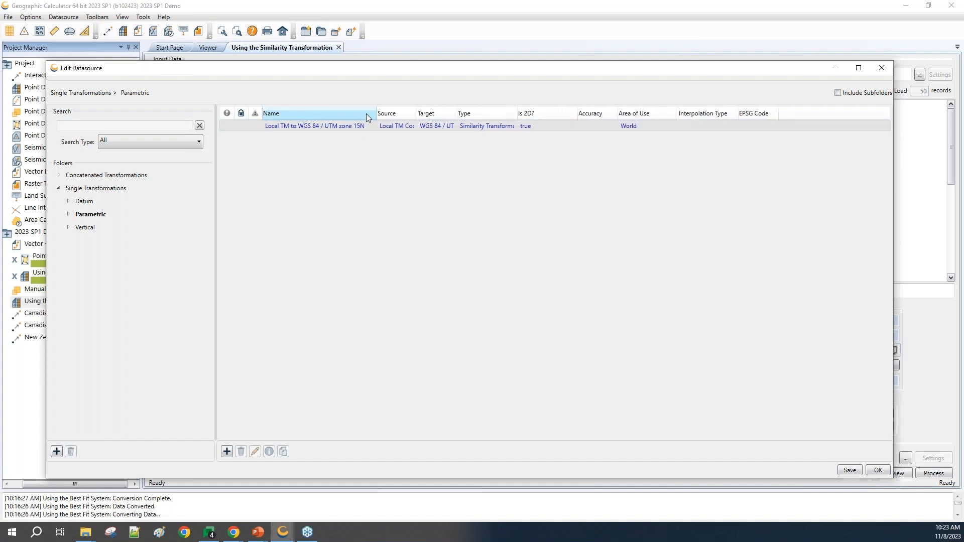
drag(518, 113, 547, 113)
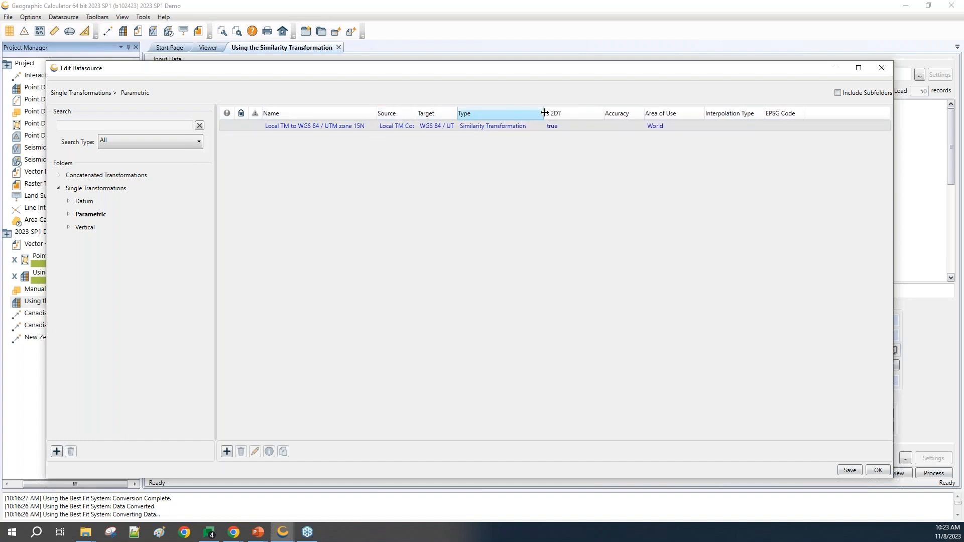
Step: Examine the parameters of the Local TM to WGS 84 / UTM zone 15N similarity transformation, and close the datasource
right_click(281, 125)
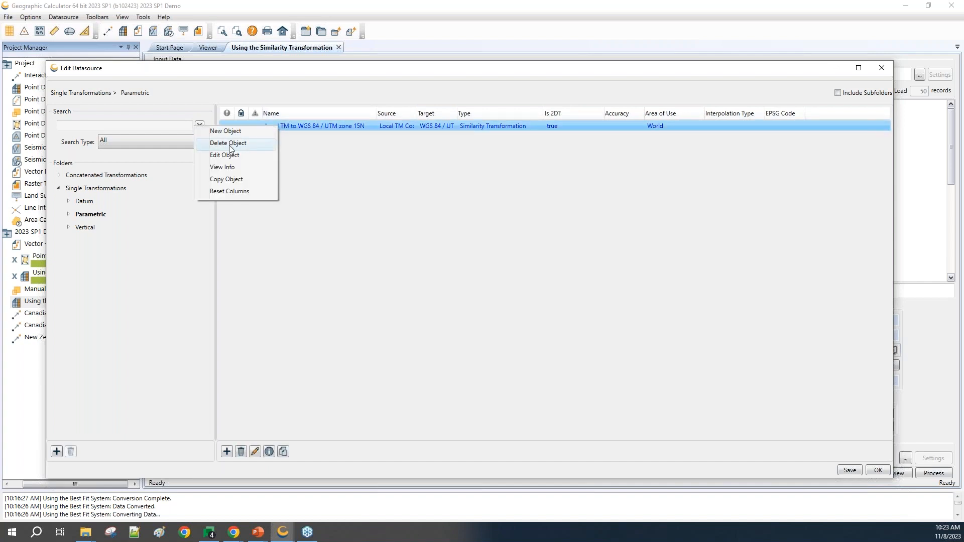
click(227, 171)
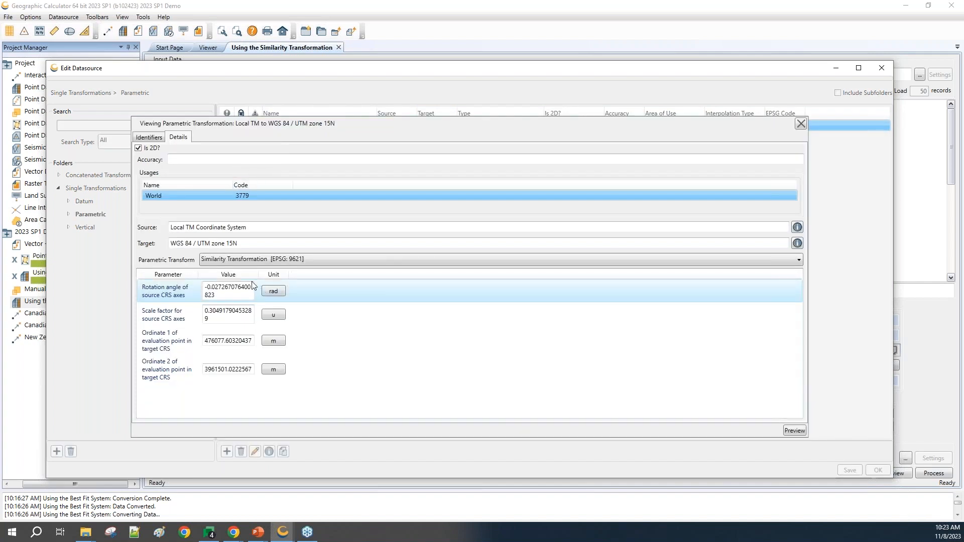
drag(260, 275, 310, 274)
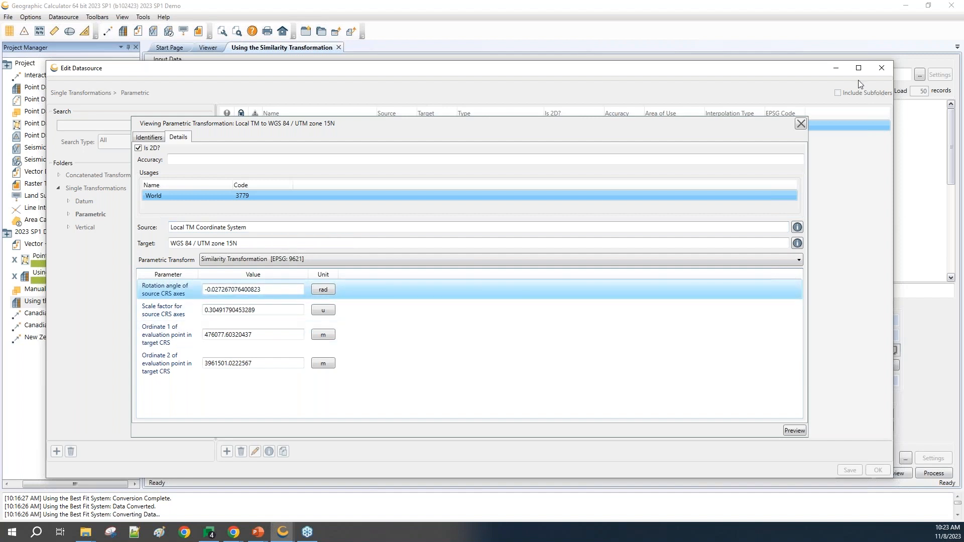
click(800, 123)
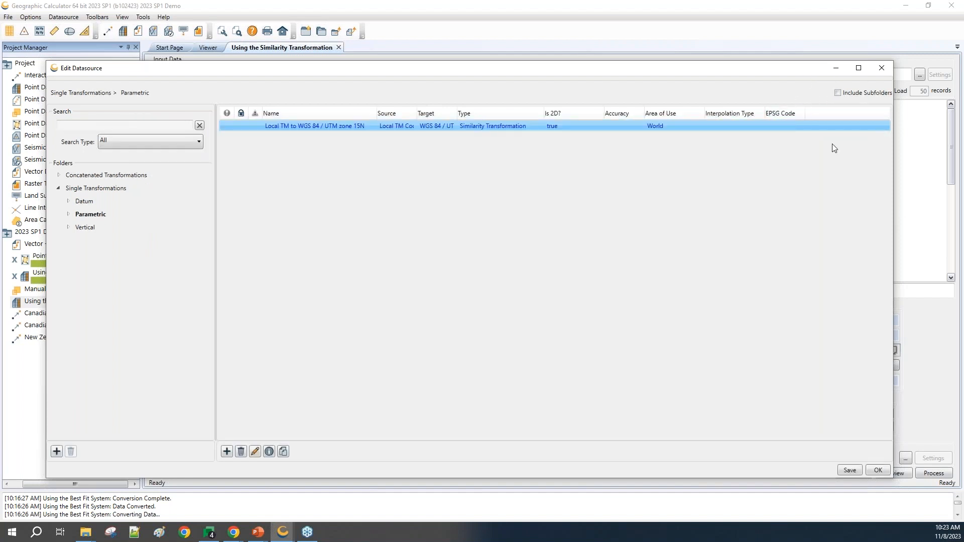
click(877, 470)
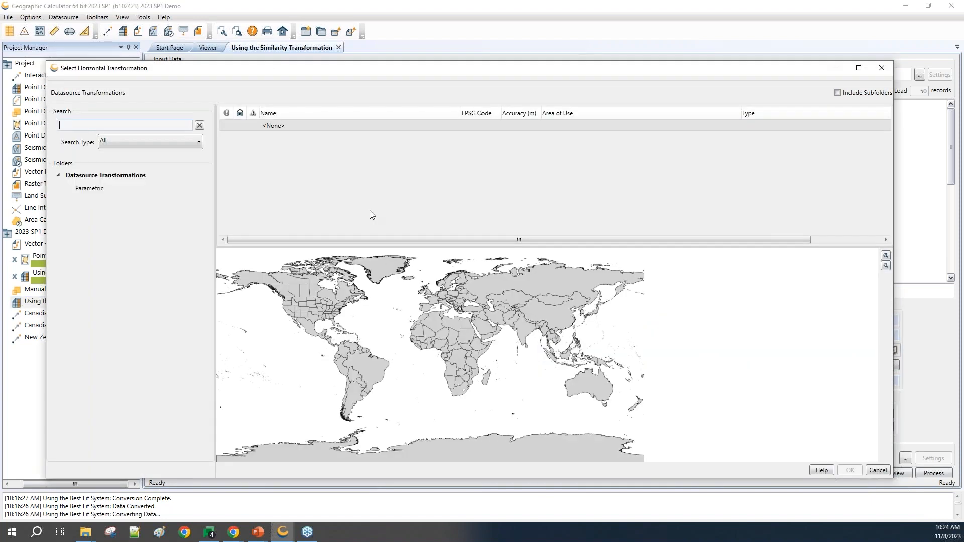
Step: Set the job's coordinate transformation to the parametric Local TM to WGS 84 / UTM zone 15N and preview the conversion
click(84, 191)
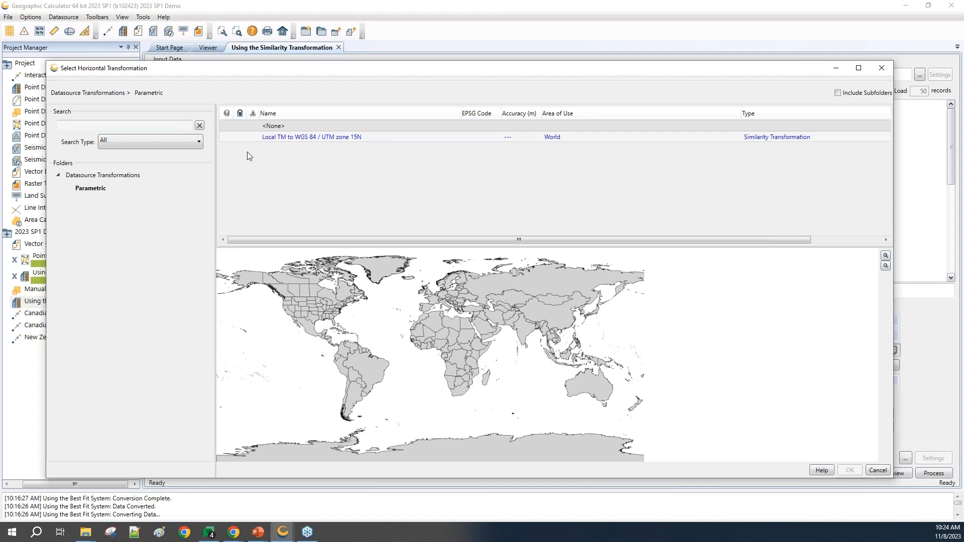
double_click(292, 139)
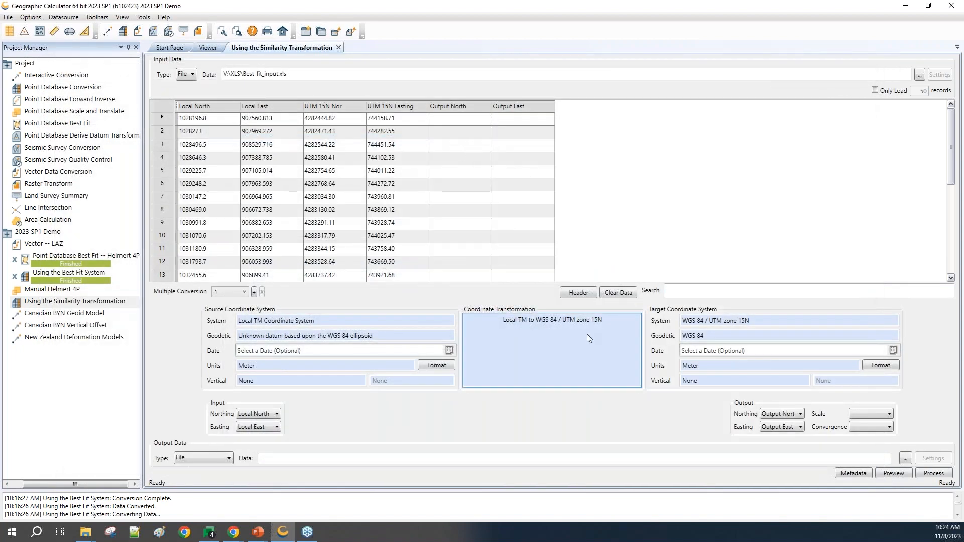
click(900, 474)
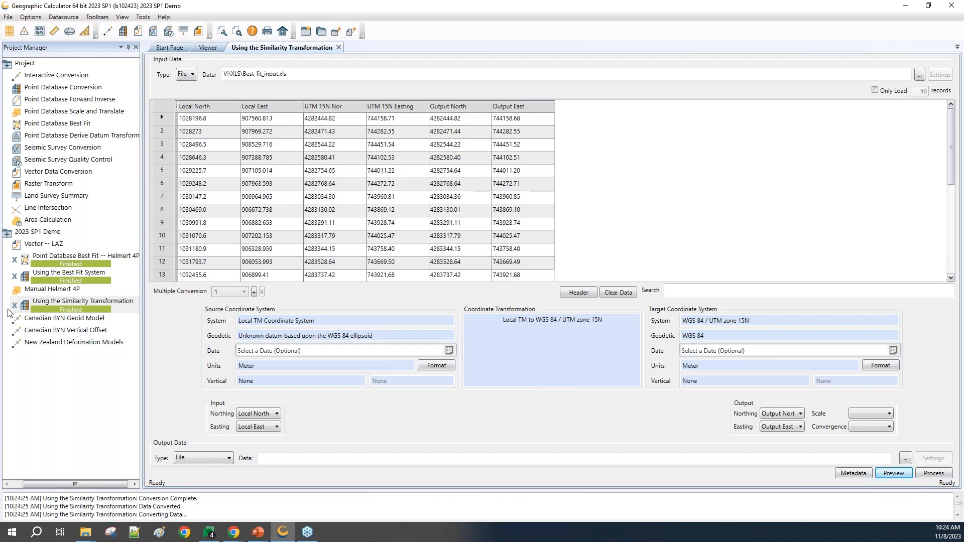
Step: Preview the Manual Helmert 4P job's output, and reopen the Using the Best Fit System job to compare the coordinates
double_click(71, 292)
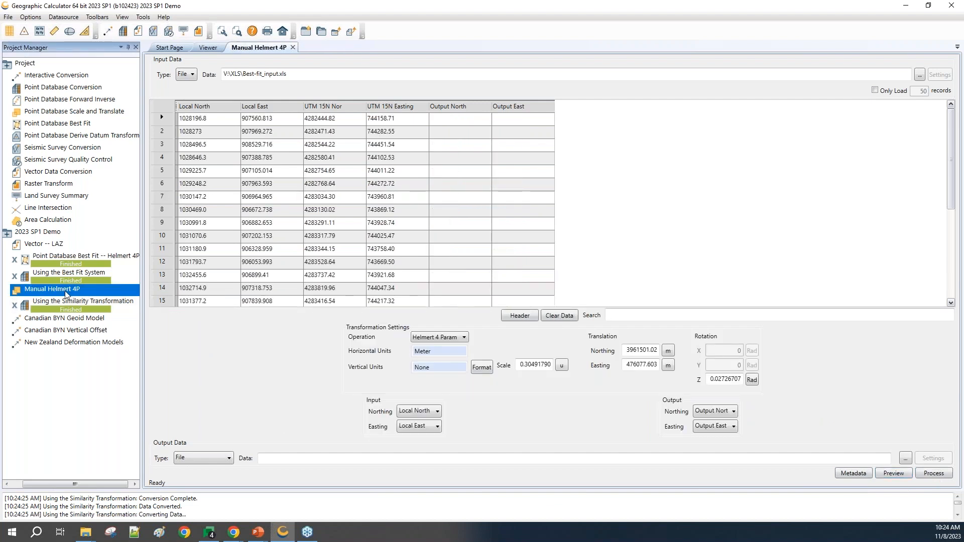
click(877, 473)
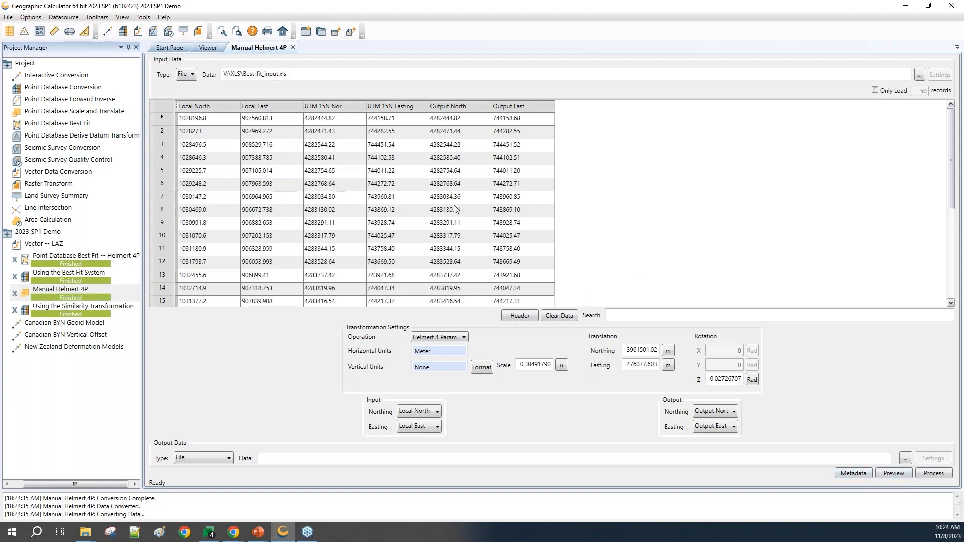
double_click(65, 275)
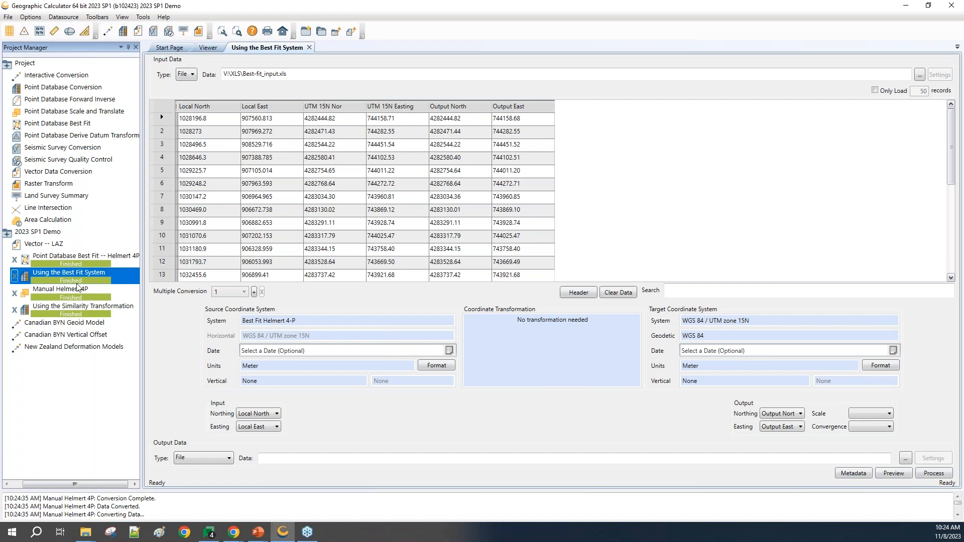
Step: Open the Canadian BYN Geoid Model job and list the available Canada vertical transformations, narrowing the Area of Use column
click(49, 324)
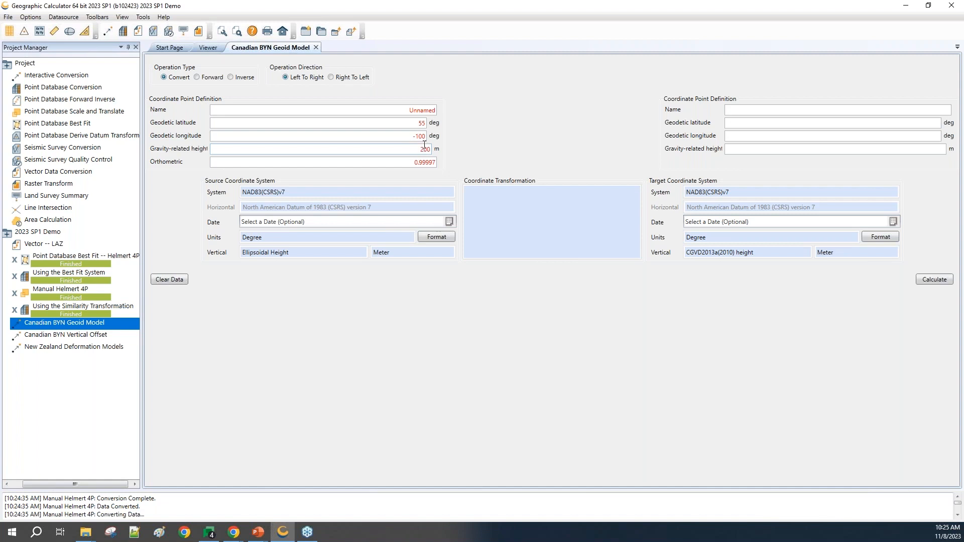
click(287, 193)
double_click(536, 216)
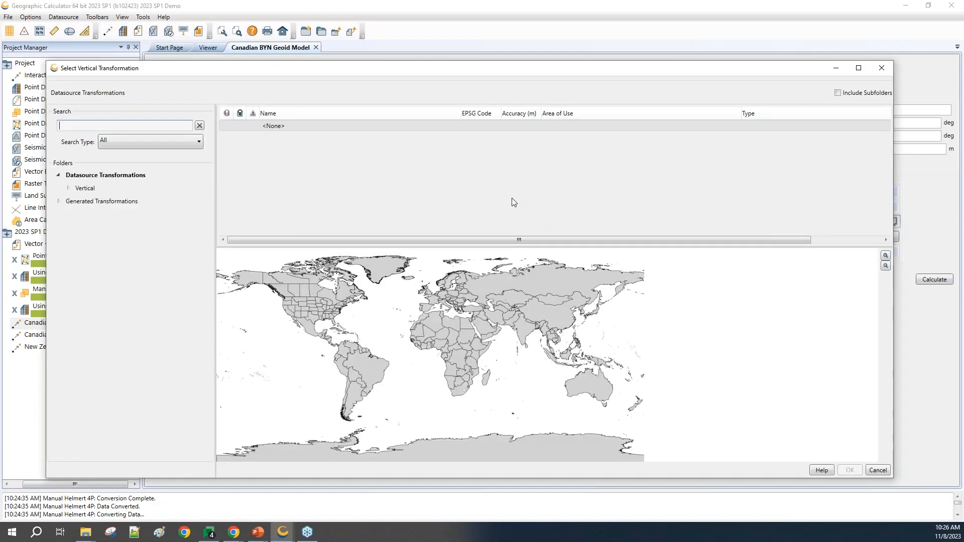
click(68, 188)
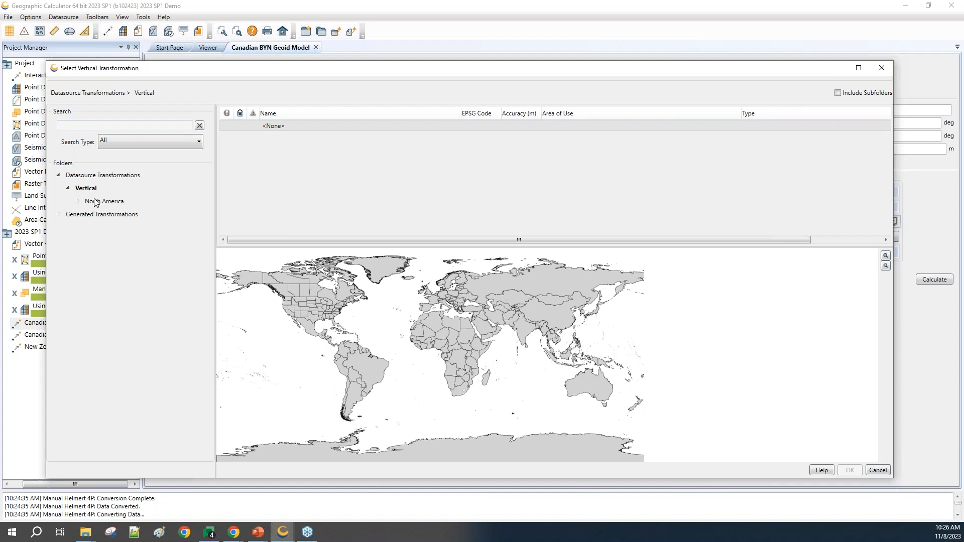
click(78, 202)
click(105, 215)
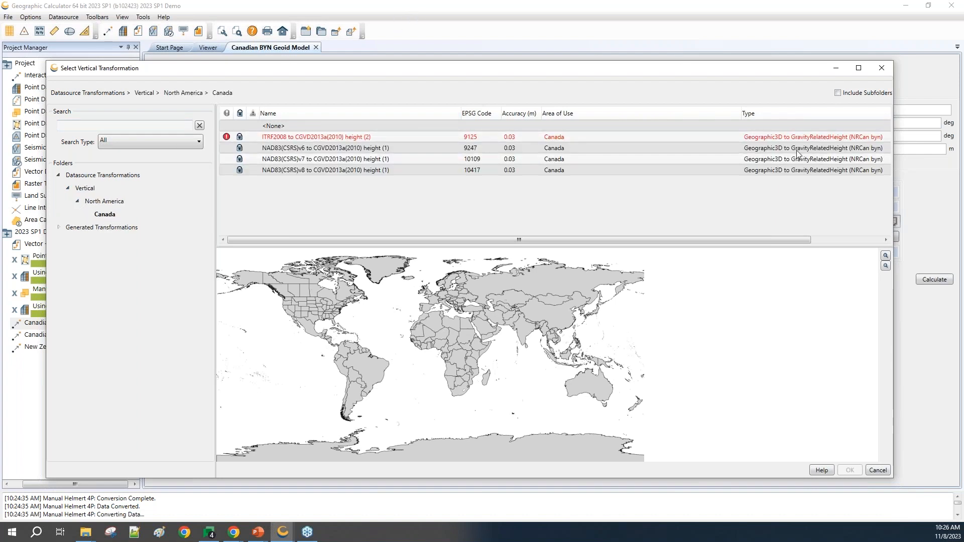
drag(741, 113, 612, 127)
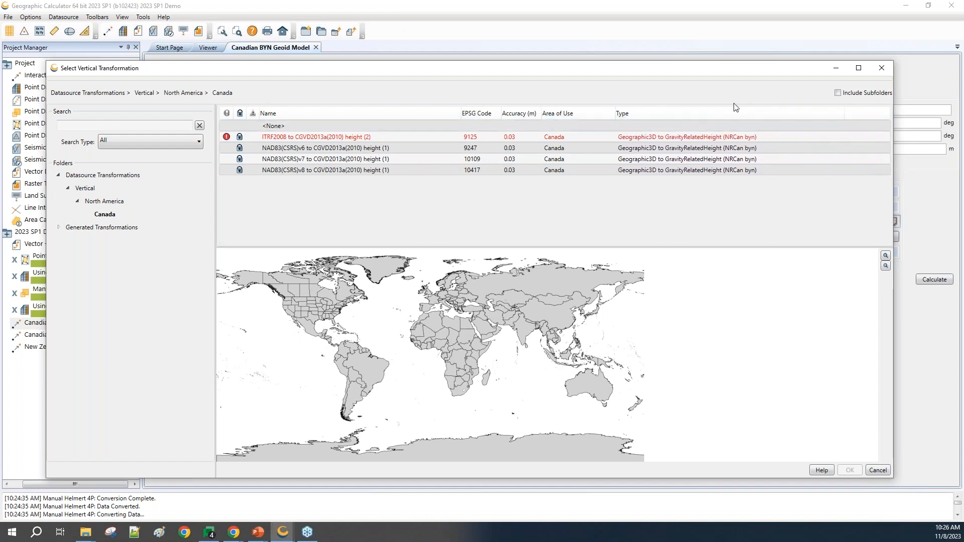
Step: Set the job's transformation to NAD83(CSRS)v7 to CGVD2013a(2010) height (1) and calculate the converted point
click(327, 160)
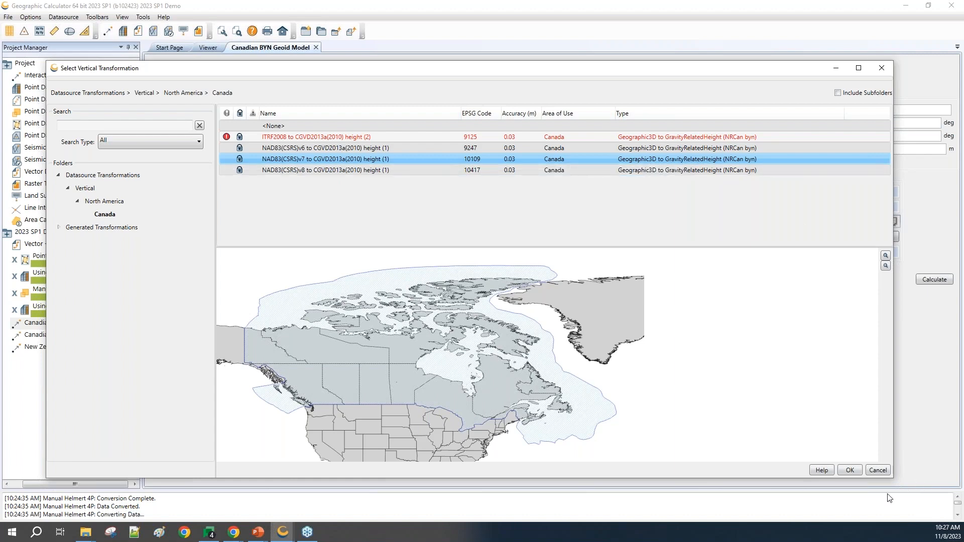
click(849, 470)
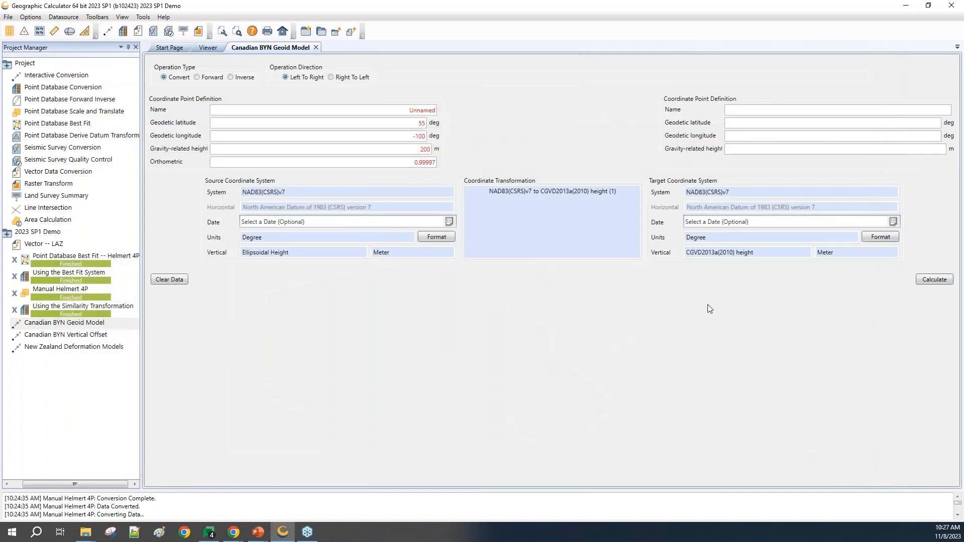
click(937, 284)
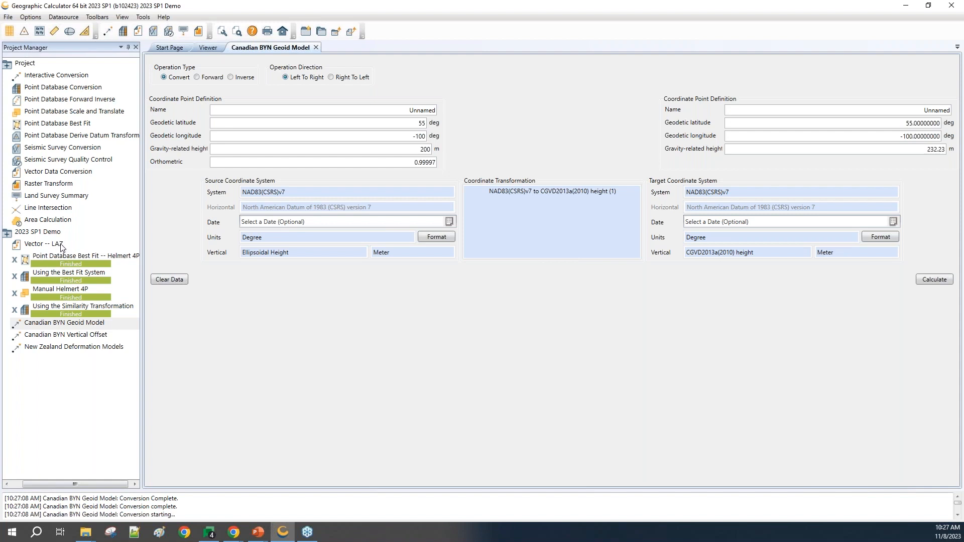
Step: Open the Canadian BYN Vertical Offset job and list the Canada vertical transformations available for it
double_click(64, 336)
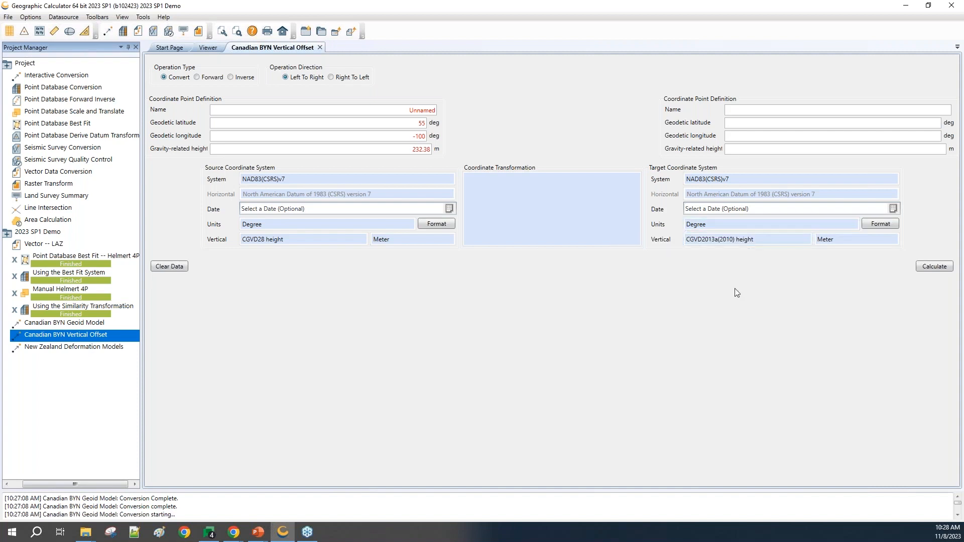
double_click(552, 221)
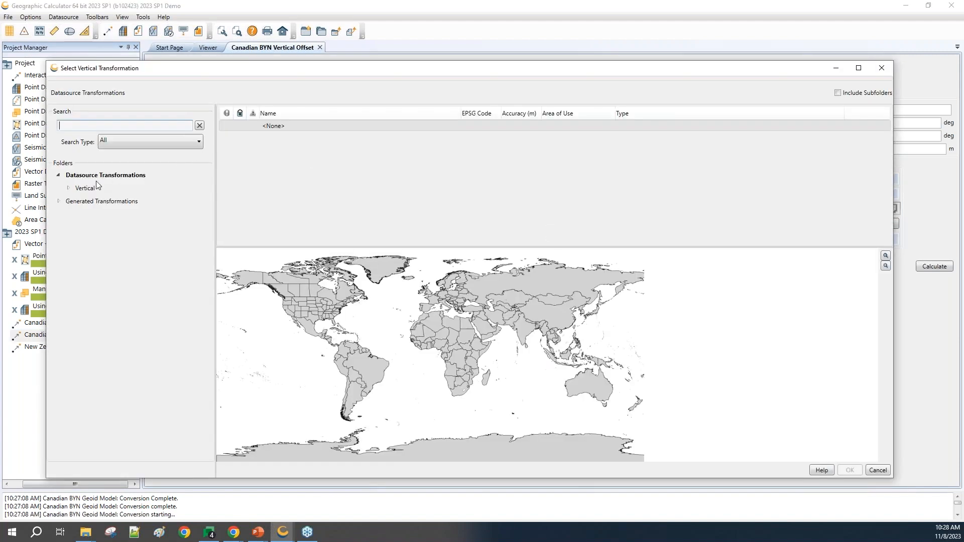
click(69, 189)
click(93, 202)
click(78, 202)
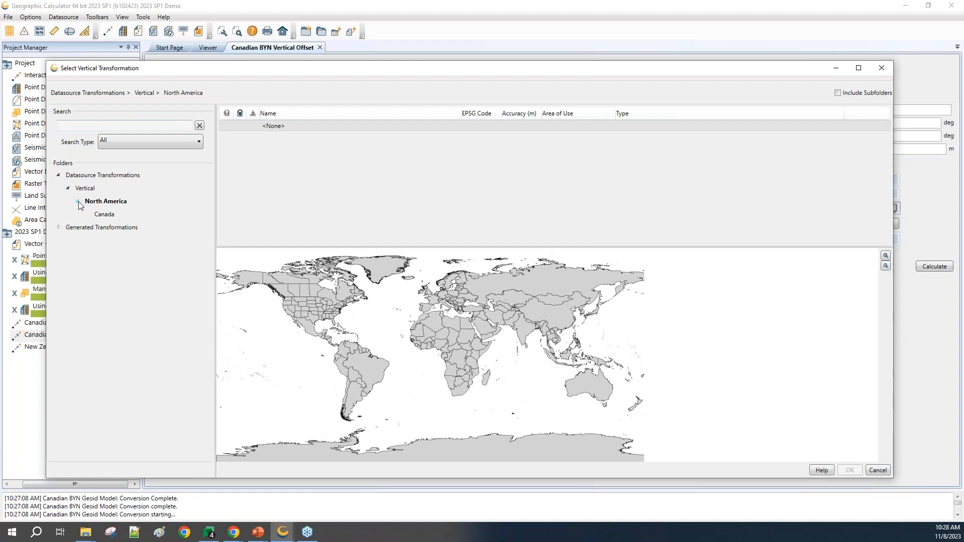
click(109, 215)
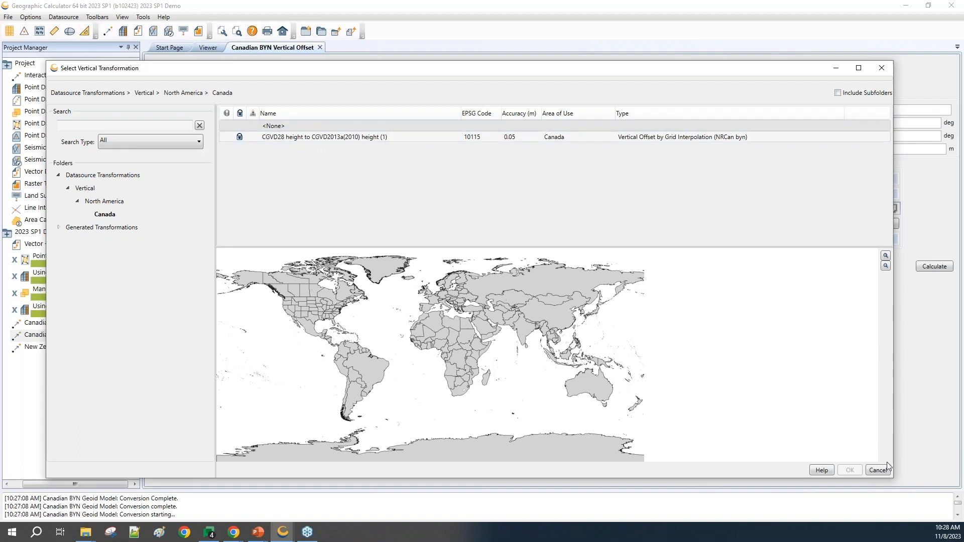
Step: Apply the CGVD28 height to CGVD2013a(2010) height (1) transformation, calculate the point, and compare it with the Canadian BYN Geoid Model job's output
click(299, 137)
click(850, 470)
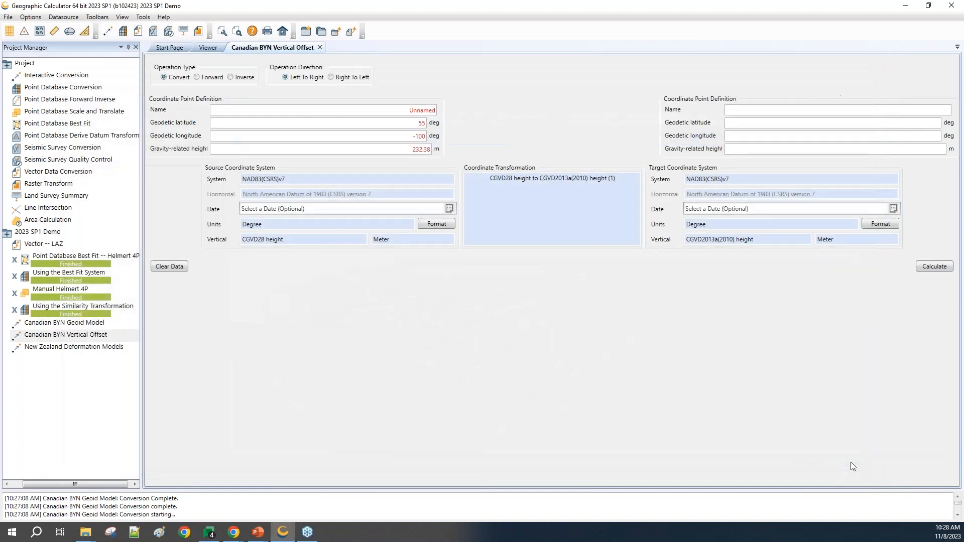
click(933, 267)
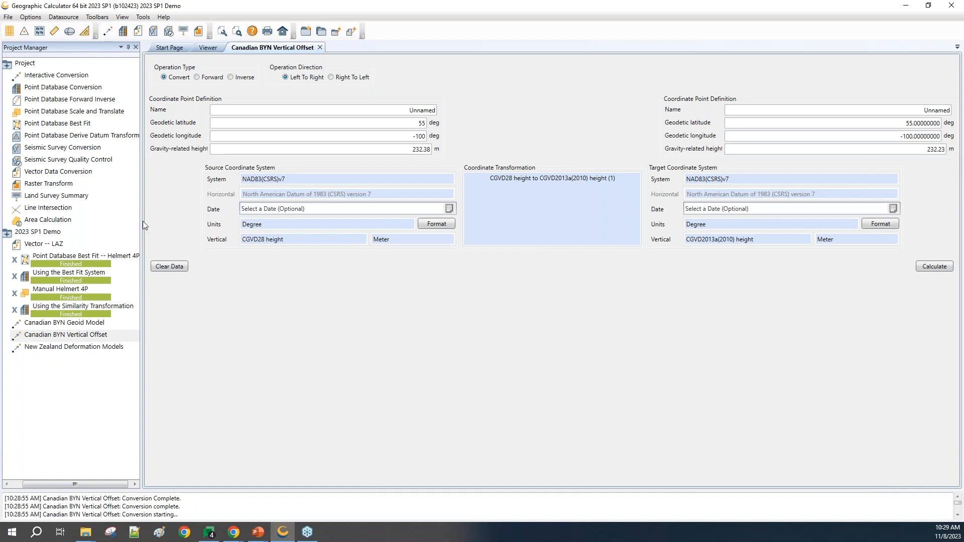
click(80, 323)
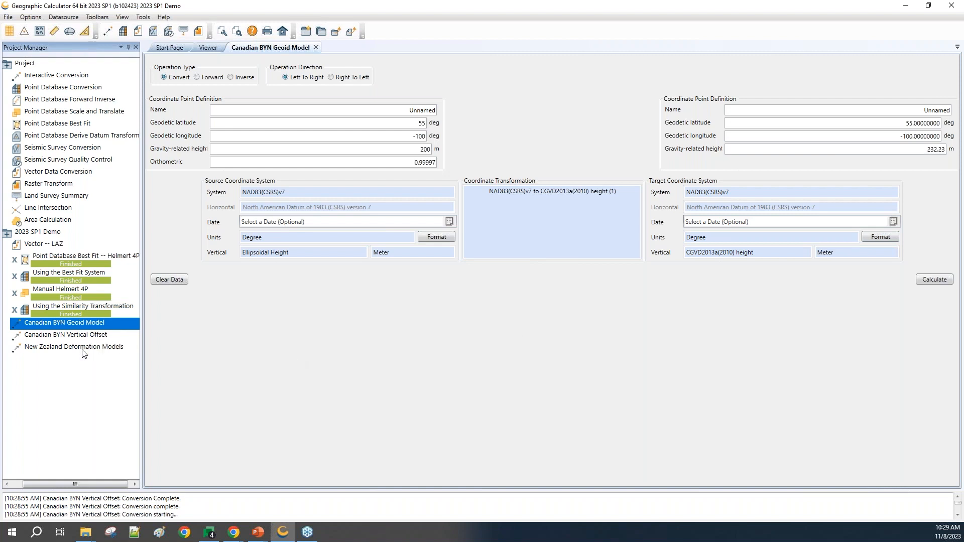
click(69, 337)
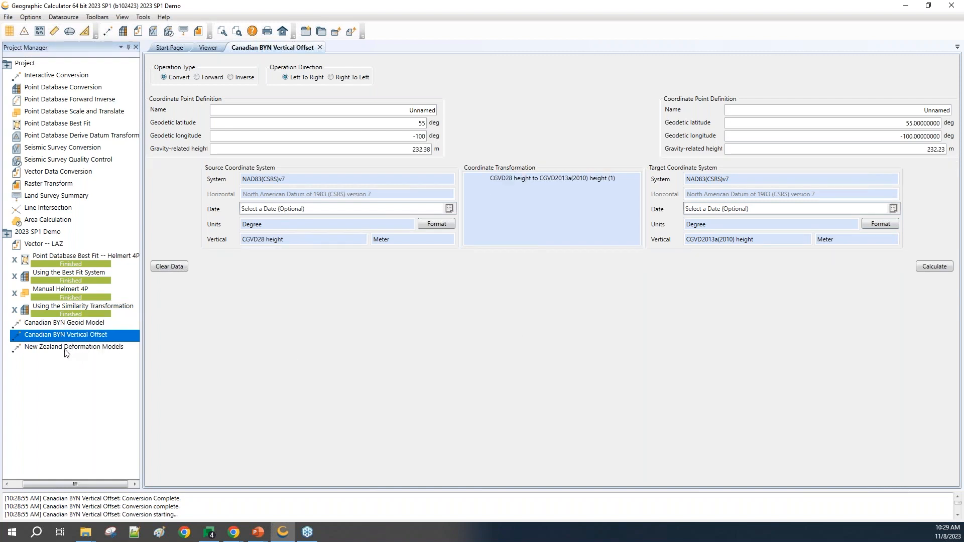
Step: In the New Zealand Deformation Models job, review and apply the ITRF96 to NZGD2000 (7) transformation, and calculate the point
click(65, 351)
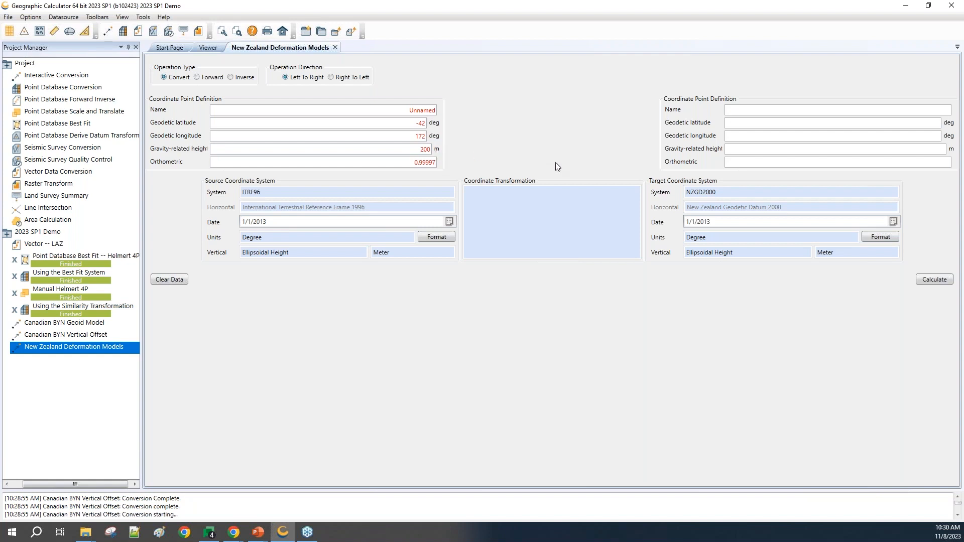
double_click(529, 231)
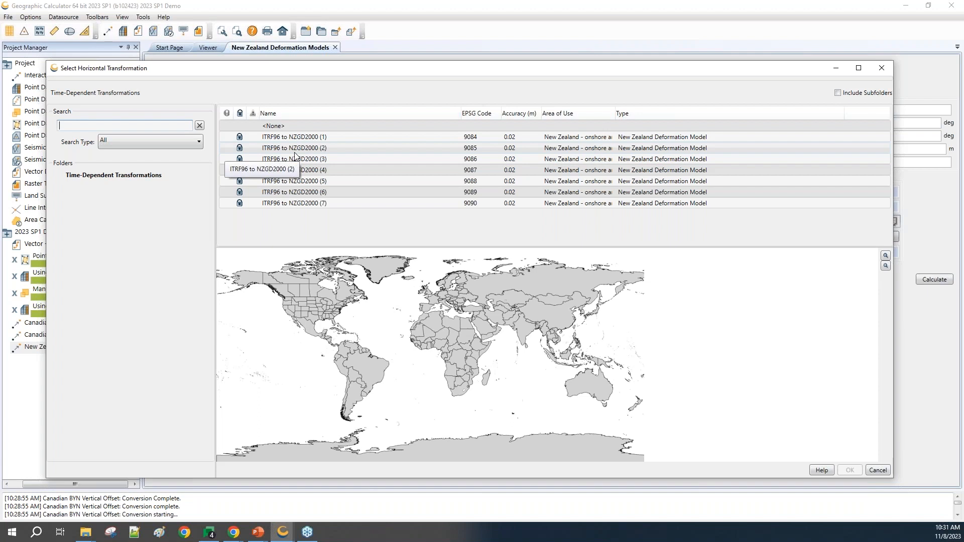
click(305, 203)
right_click(293, 200)
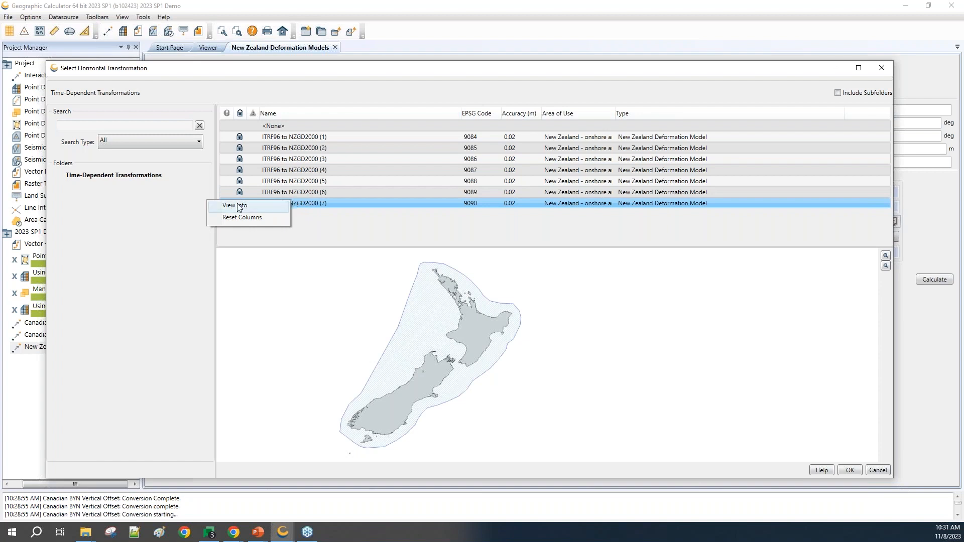
click(238, 206)
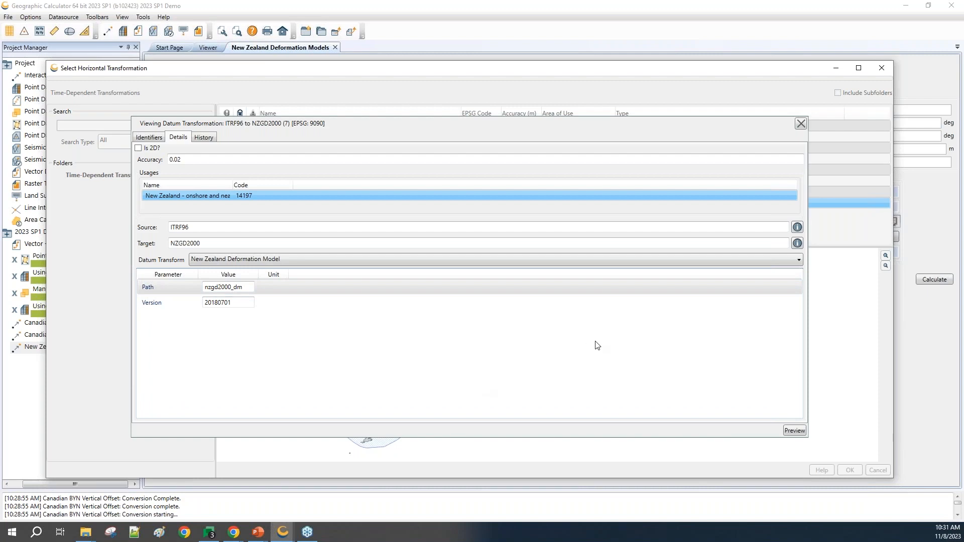
click(801, 123)
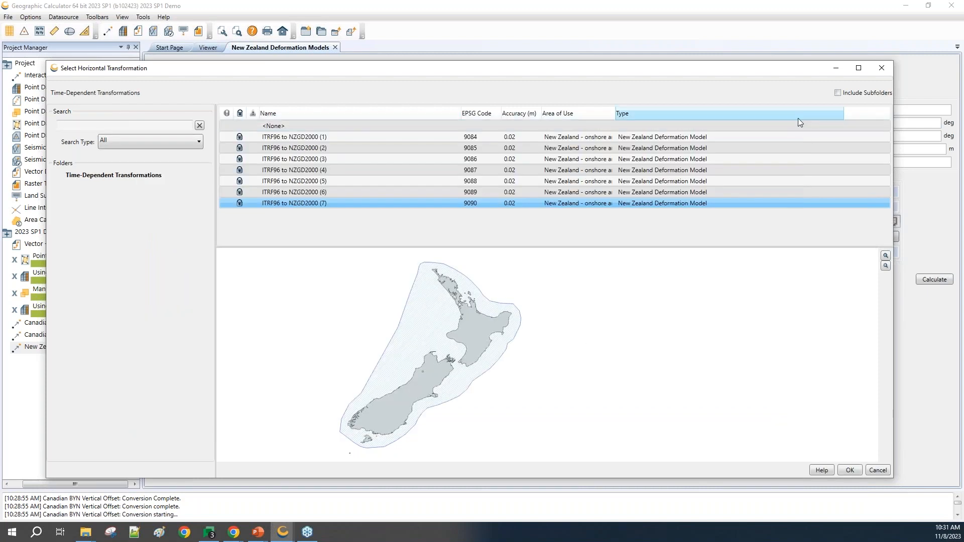
click(850, 471)
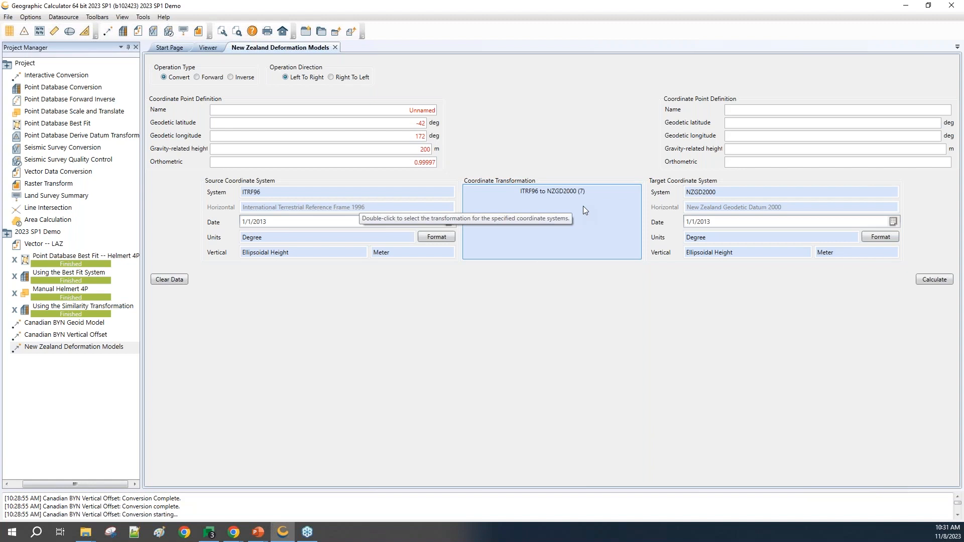
click(935, 279)
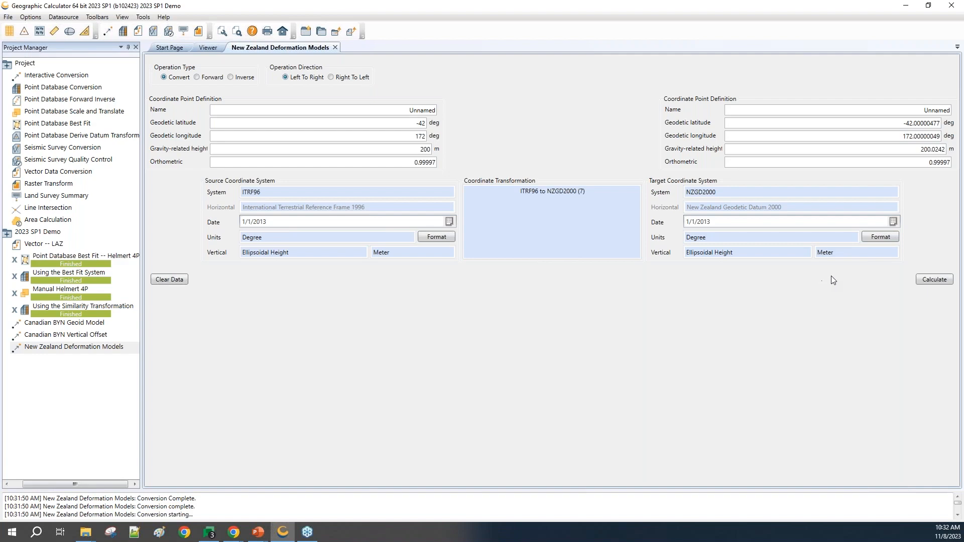
Step: Change the job's transformation to ITRF96 to NZGD2000 (6), checking its model version details, and recalculate the point
click(545, 220)
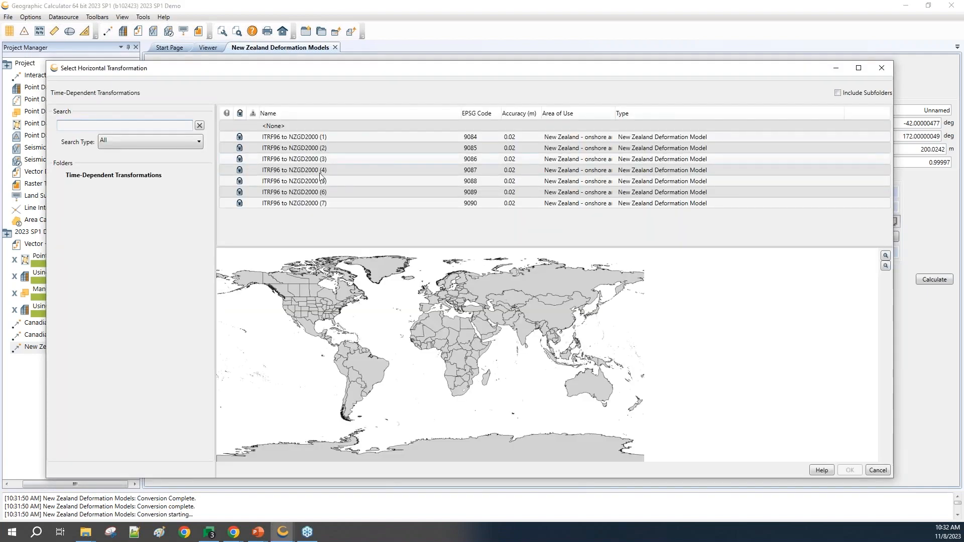
click(301, 194)
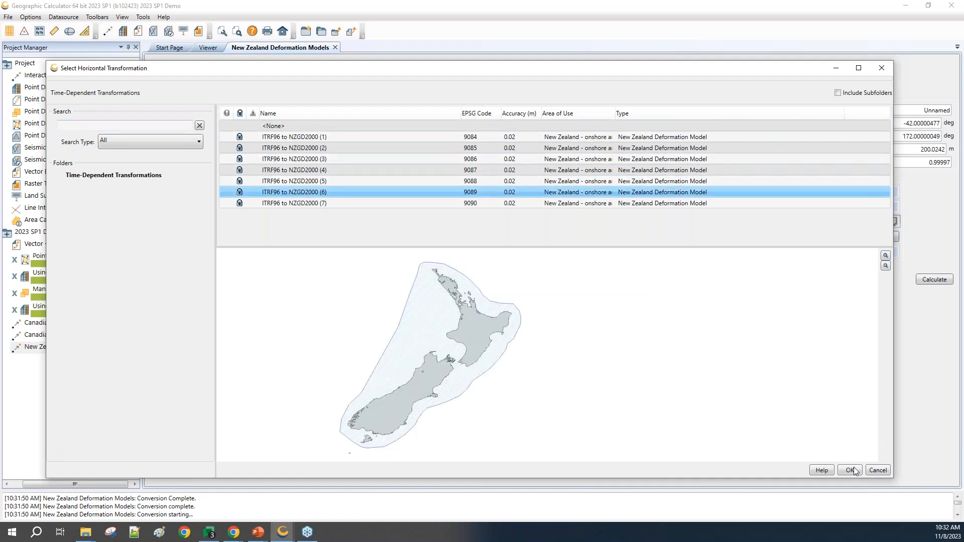
right_click(298, 196)
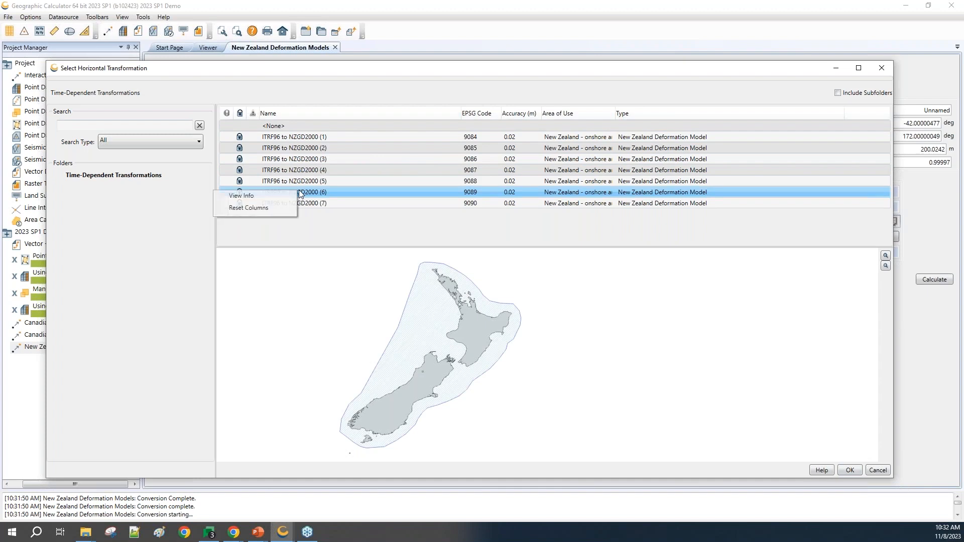
click(249, 197)
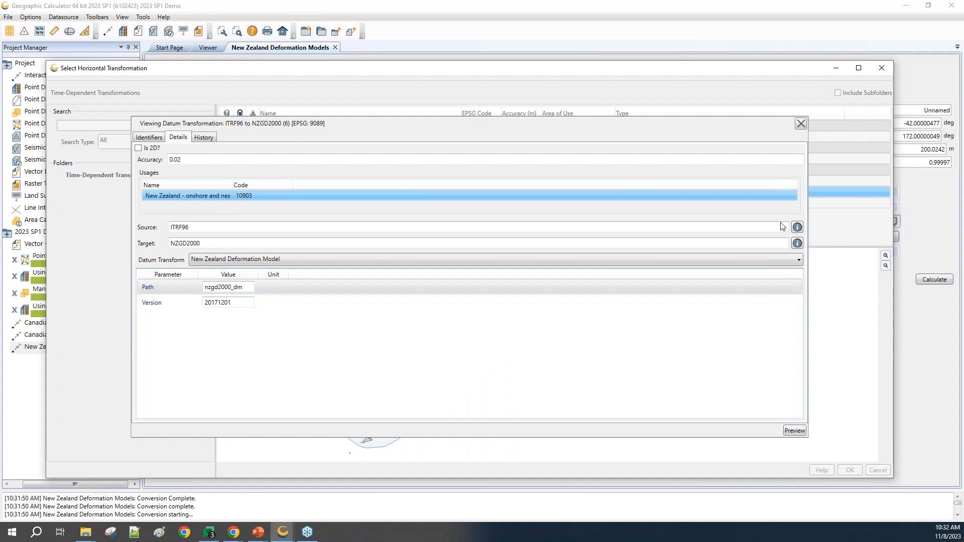
click(801, 124)
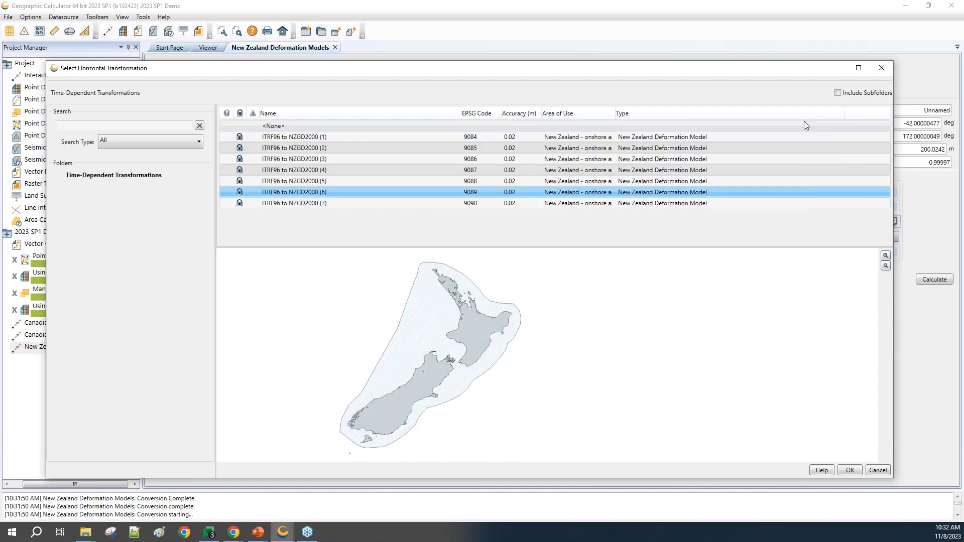
click(849, 470)
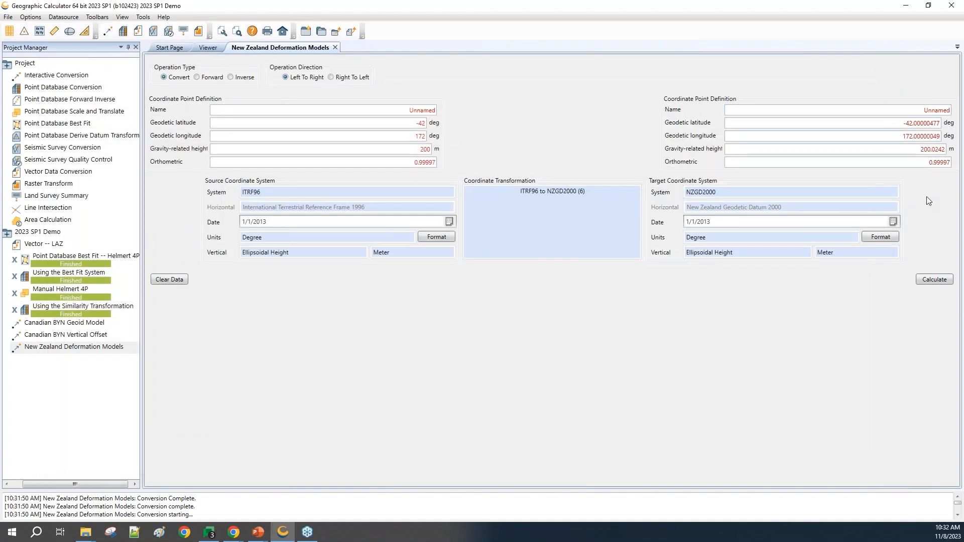
click(932, 281)
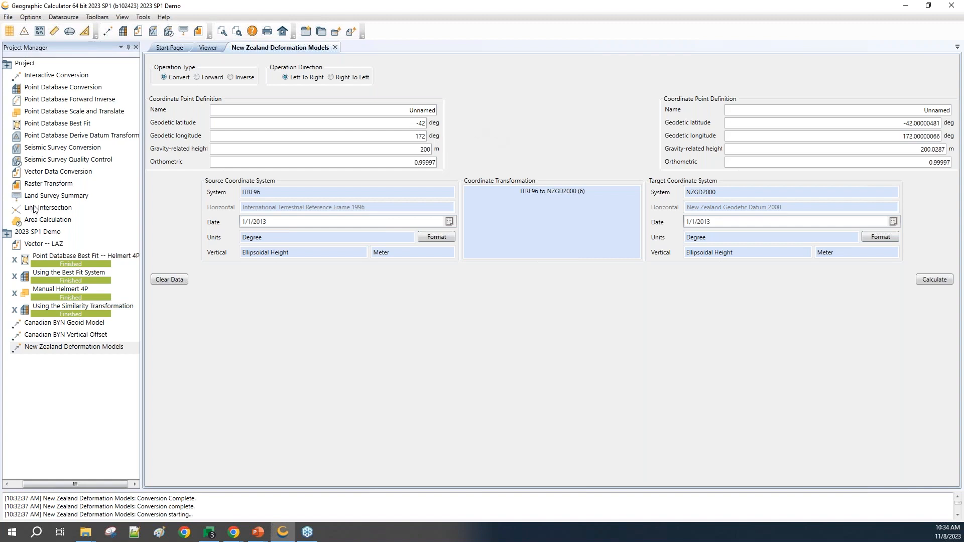
Step: Minimize Geographic Calculator to return to the presentation's Agenda slide
click(906, 9)
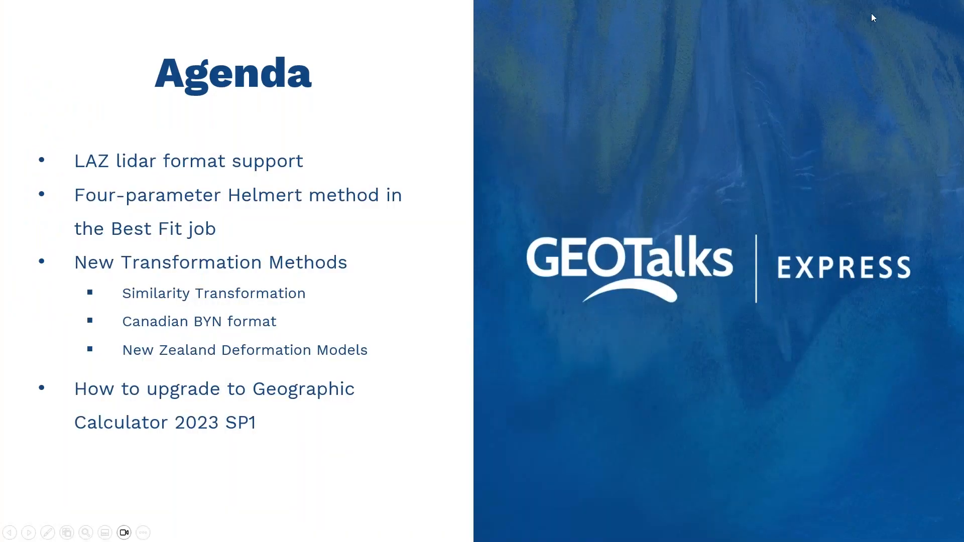
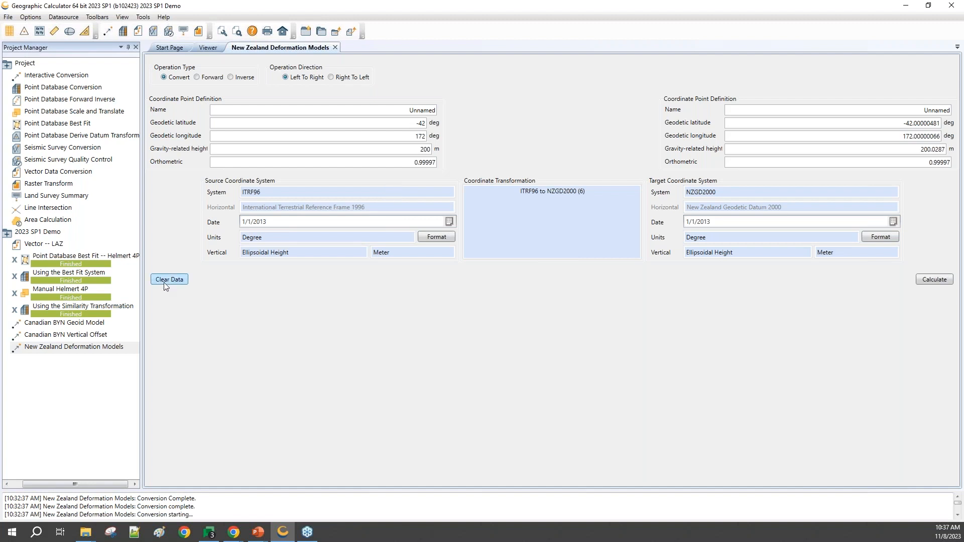
Step: Open the Using the Best Fit System job and start a batch add based on it
double_click(49, 272)
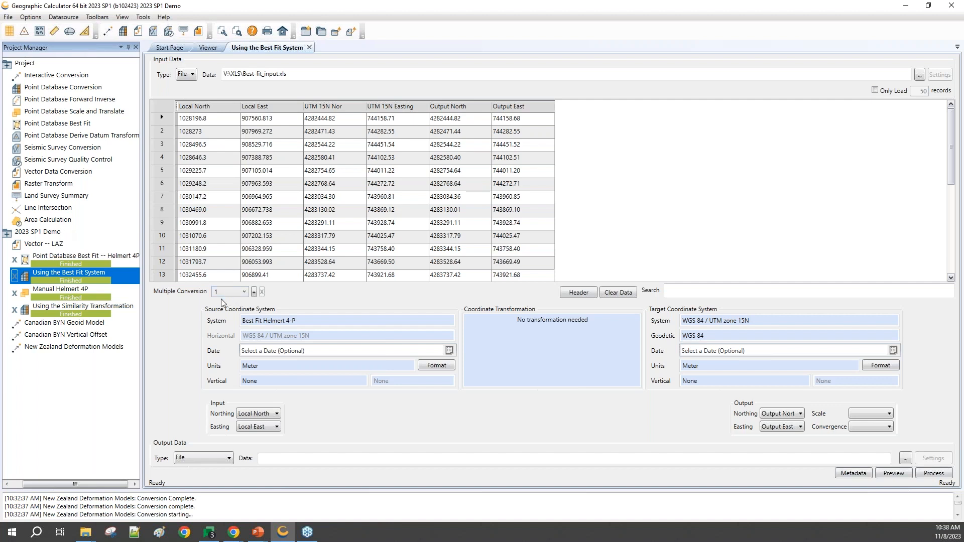
right_click(45, 269)
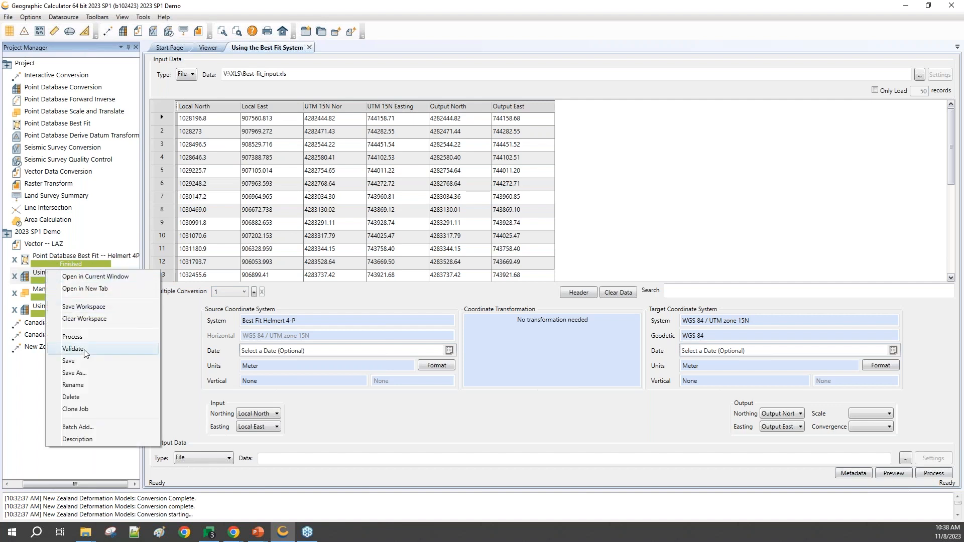
click(78, 428)
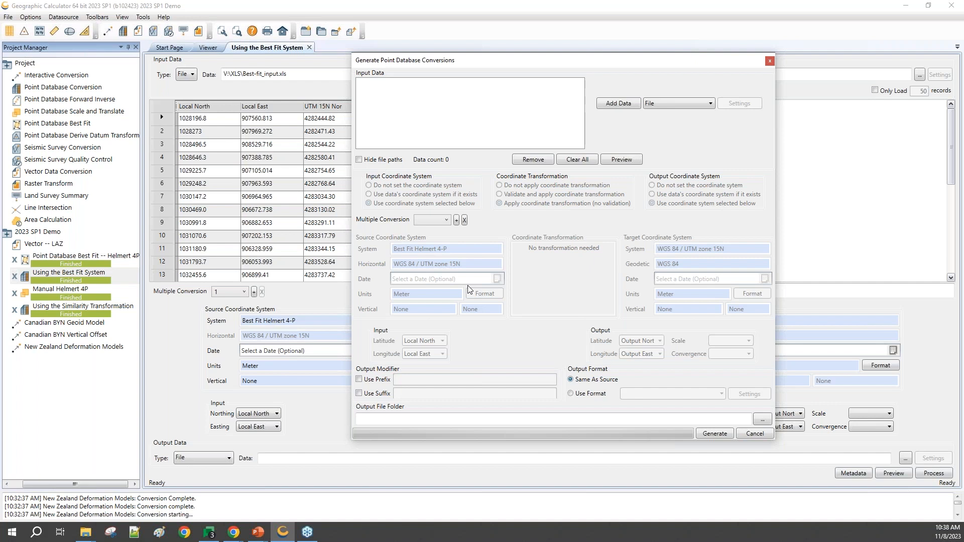
Step: Add Best-fit_input.xls from the BMGDemoData\PointDB folder as the batch's input data
click(620, 105)
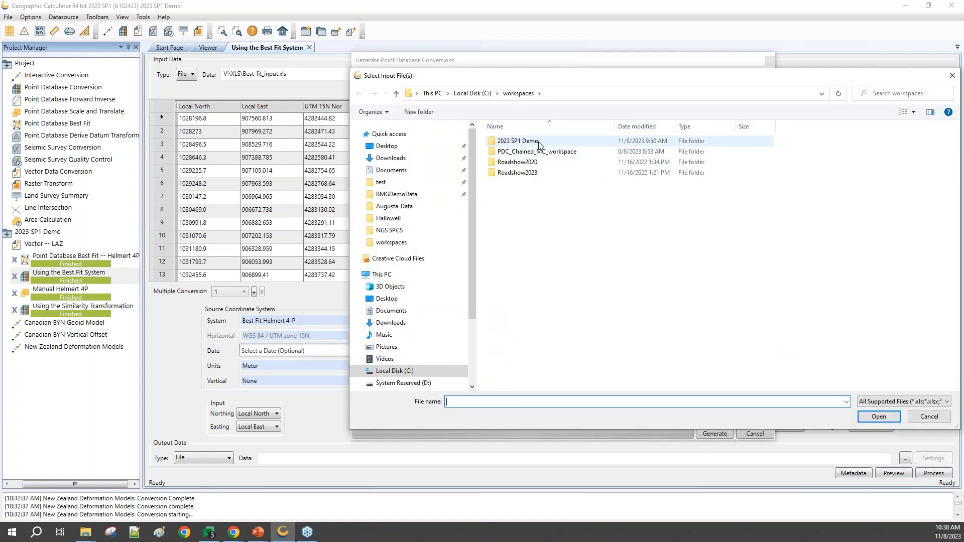
click(407, 200)
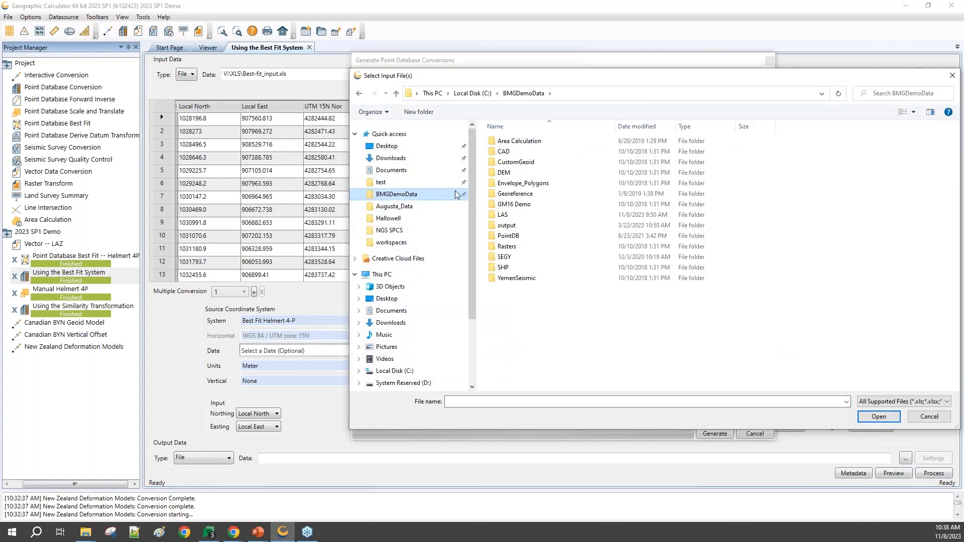
double_click(507, 238)
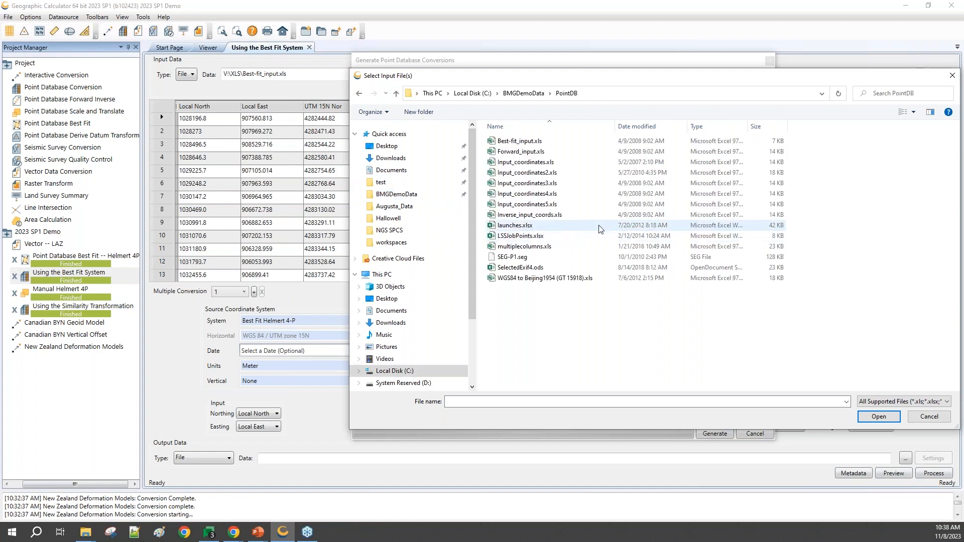
click(512, 142)
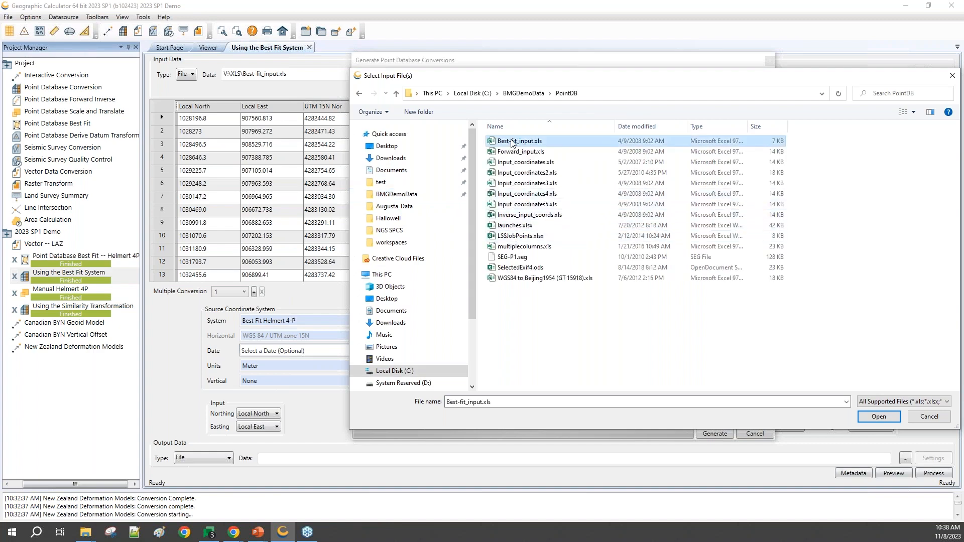
click(878, 417)
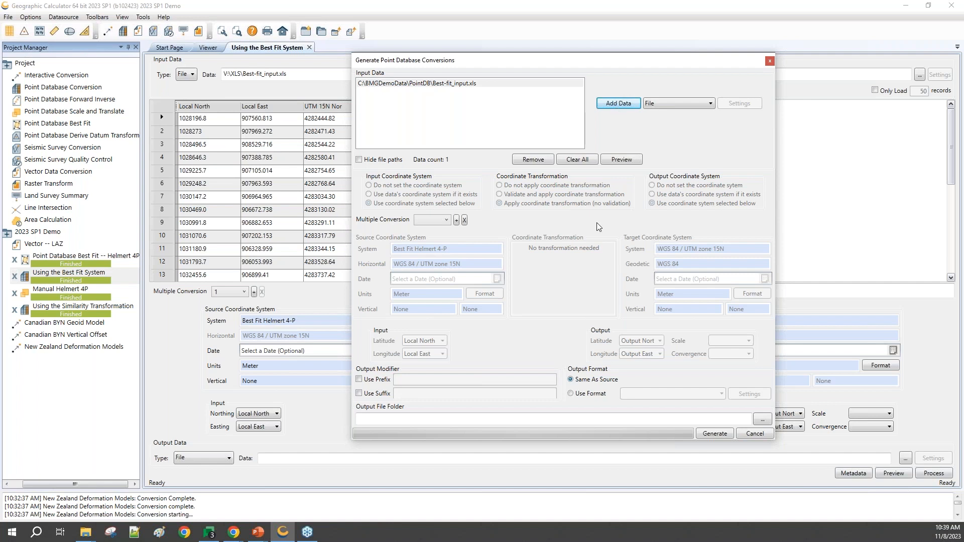
Step: Enable an output file suffix for the batch and set it to _out
click(359, 394)
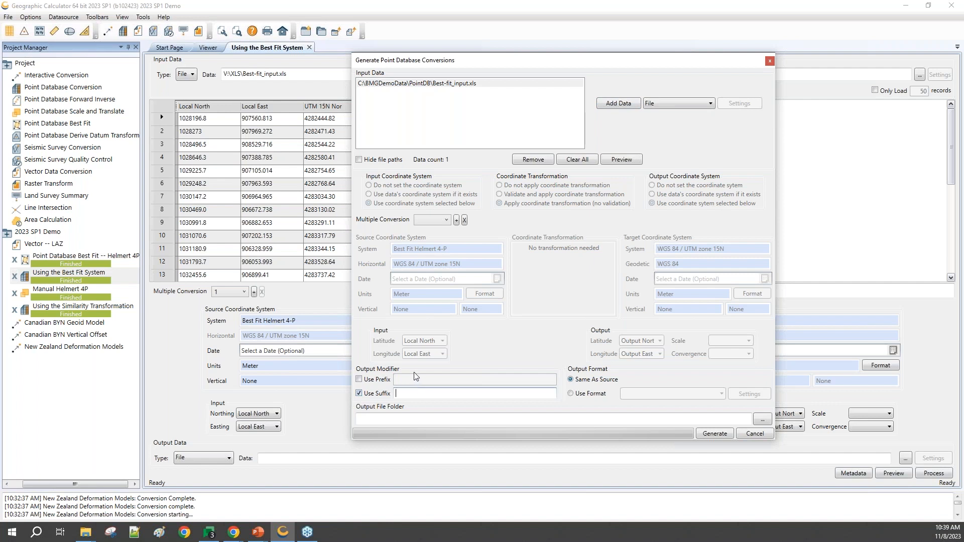
text(_out)
click(571, 393)
click(716, 395)
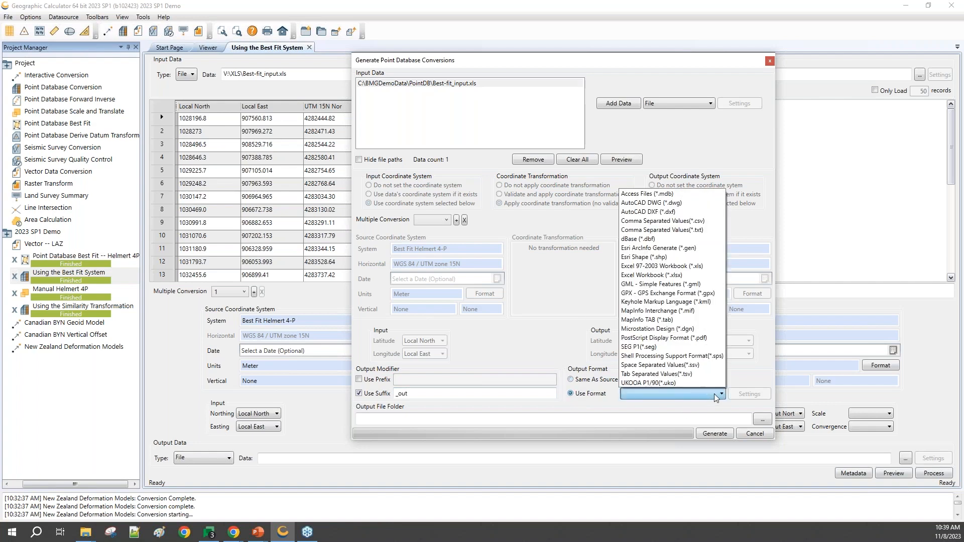
click(714, 394)
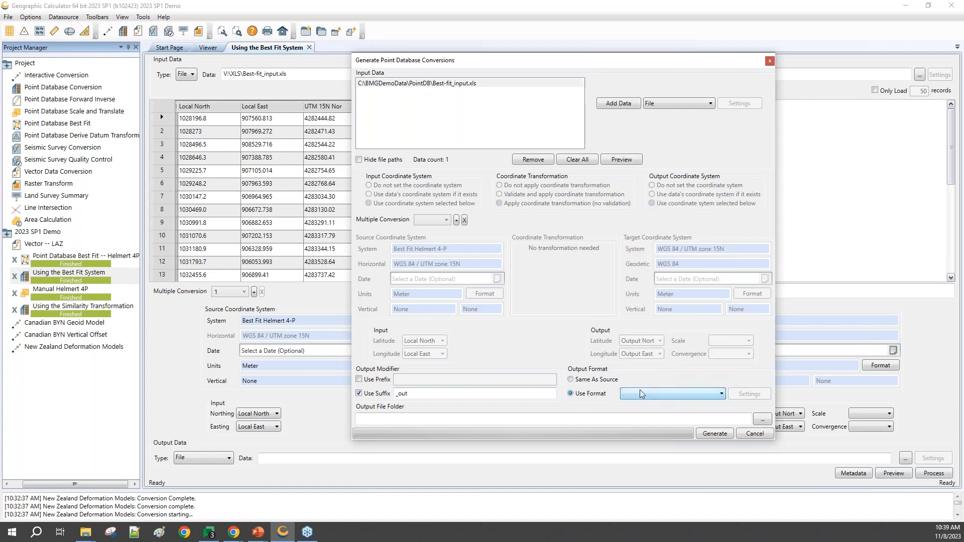
click(571, 380)
Step: Set the output file folder to c:\temp and generate the batch conversion jobs
click(419, 419)
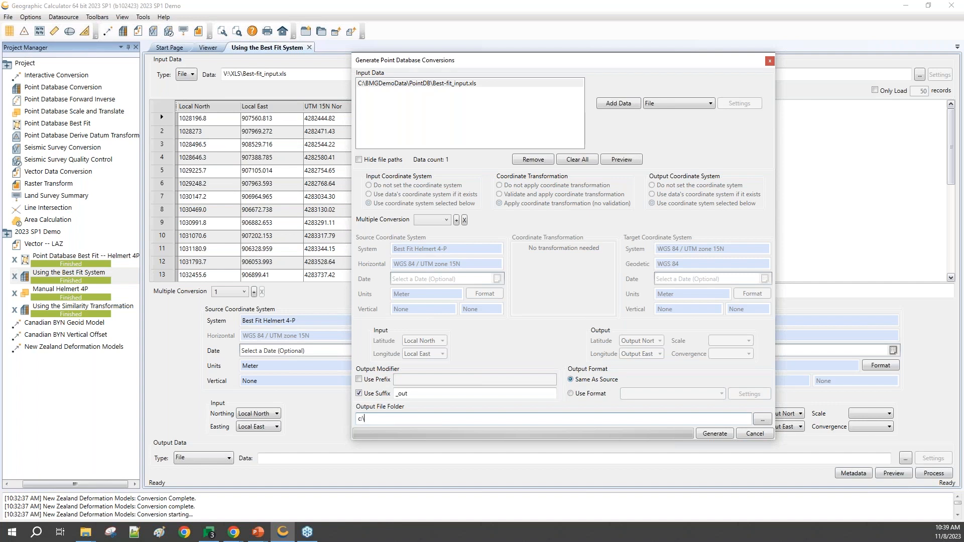
text(c:	emp)
click(714, 435)
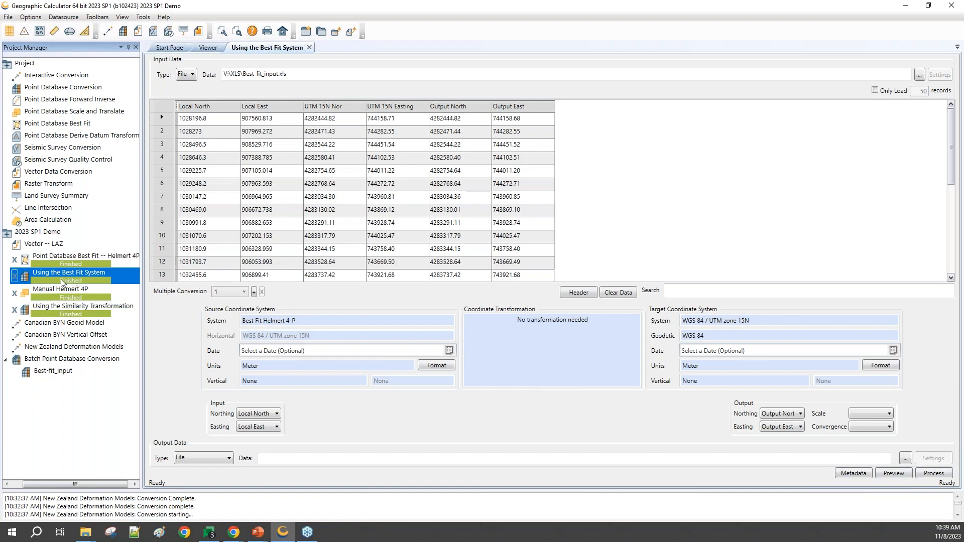
Step: Review the generated Best-fit_input job and process its parent batch point database conversion
click(64, 372)
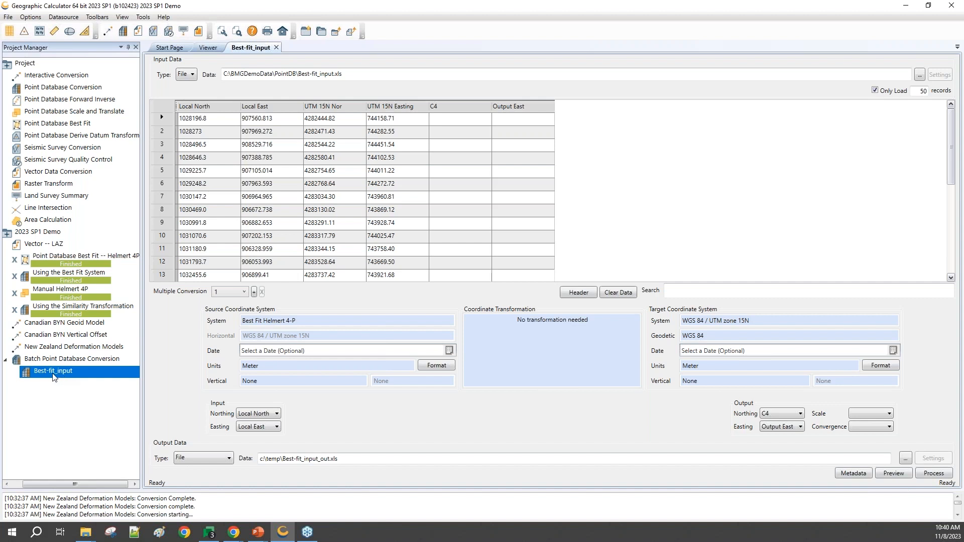
click(43, 360)
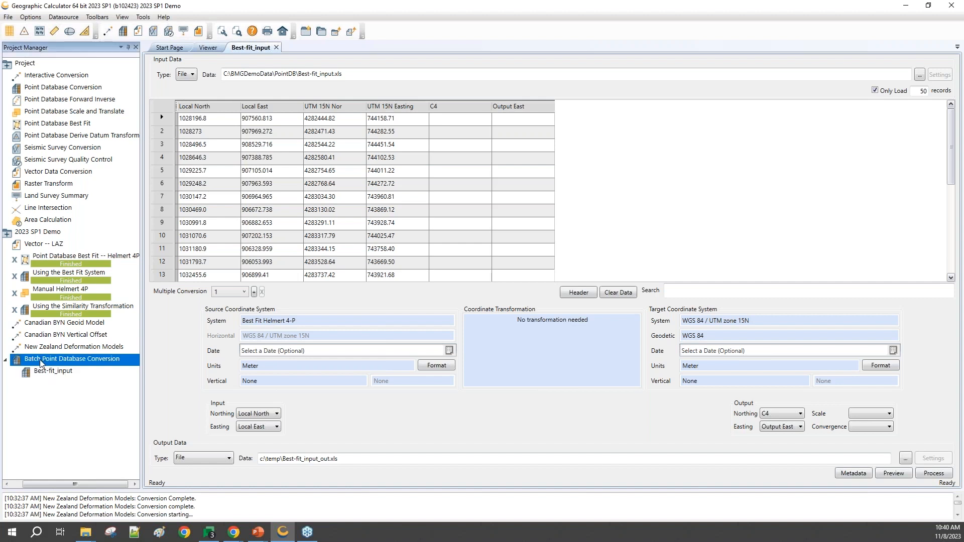
right_click(40, 359)
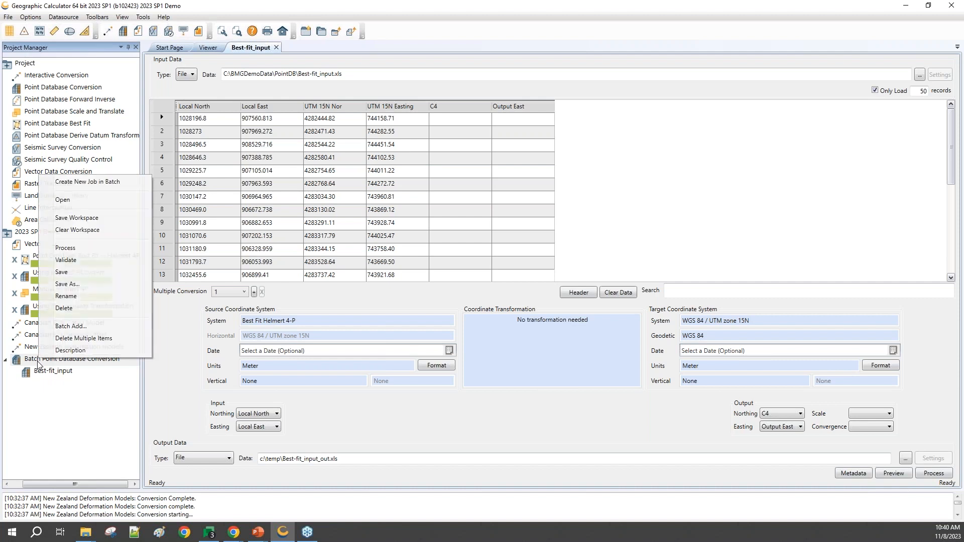
click(64, 249)
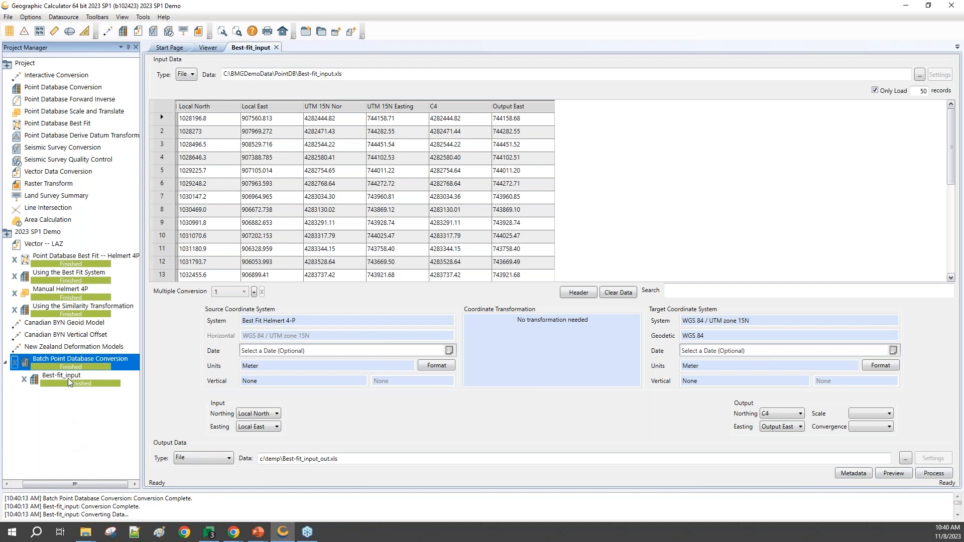
Step: Create a new empty Batch Point Database Conversion in the 2023 SP1 Demo project
mouse_move(83, 535)
right_click(45, 422)
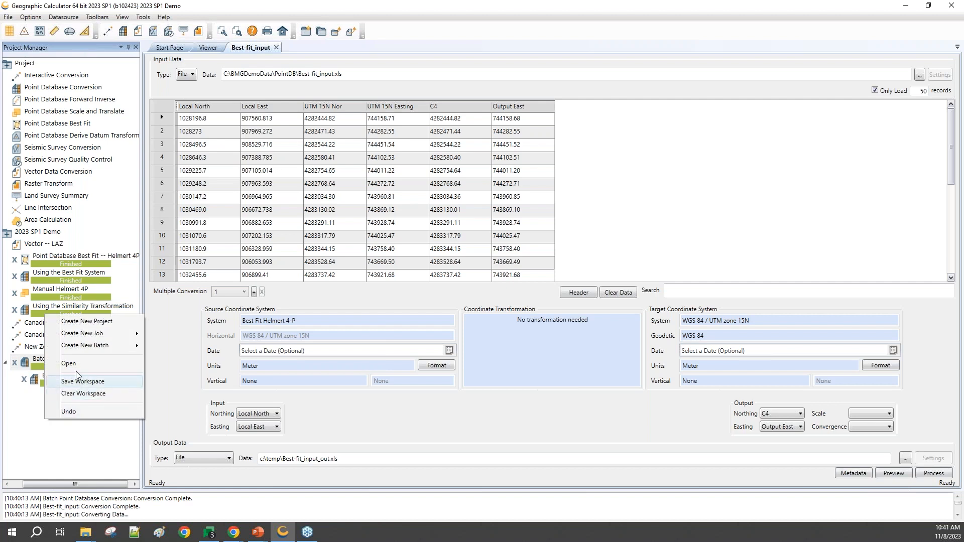
mouse_move(89, 347)
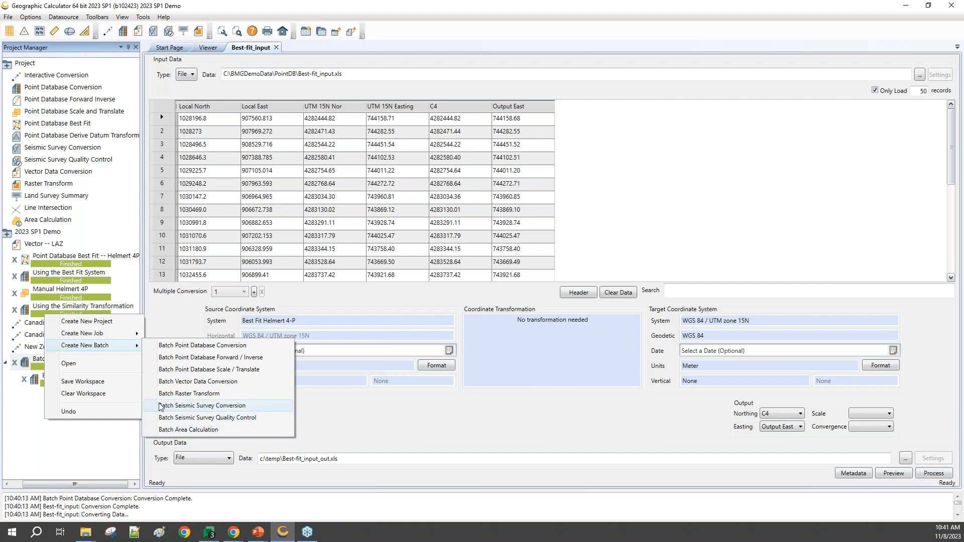
click(200, 348)
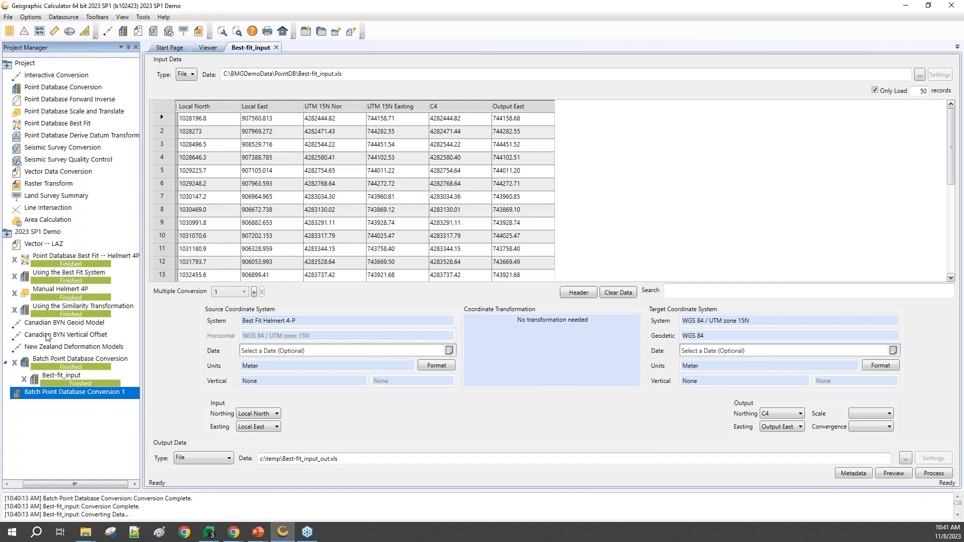
Step: Start a batch add on the new empty batch and add Best-fit_input.xls as input data with a header
right_click(41, 397)
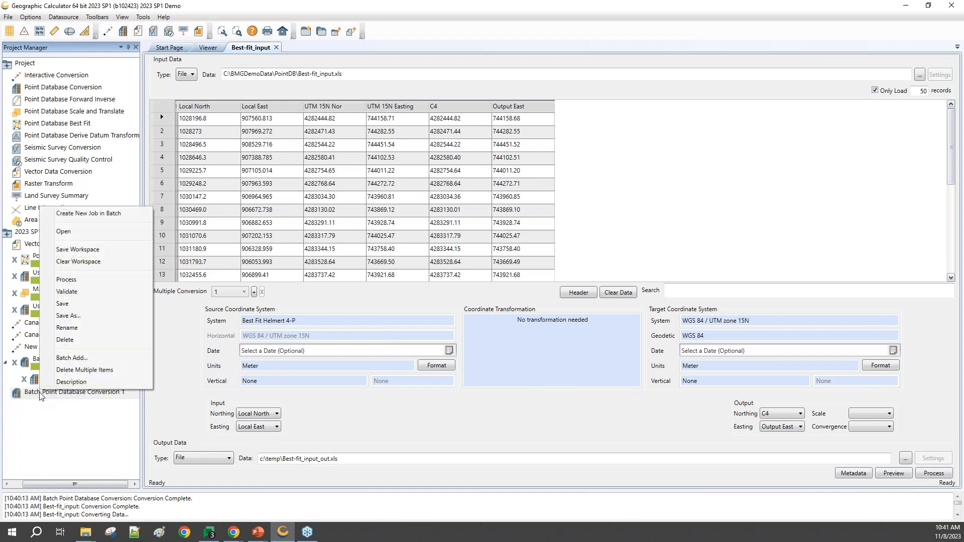
click(76, 358)
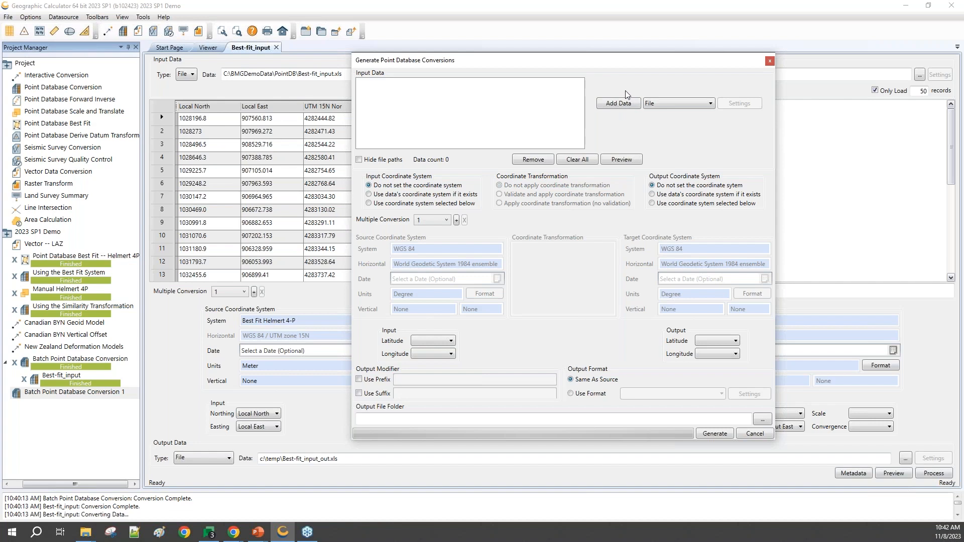
click(622, 104)
double_click(528, 143)
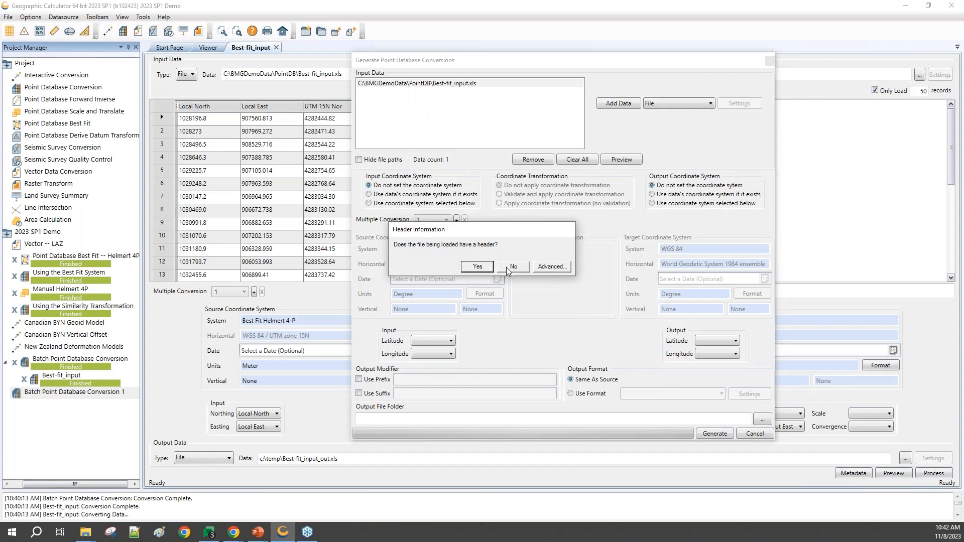
click(478, 268)
Step: Use manually selected coordinate systems for both input and output, and set the source to the fitted Best Fit Helmert 4-P system
click(369, 204)
click(653, 203)
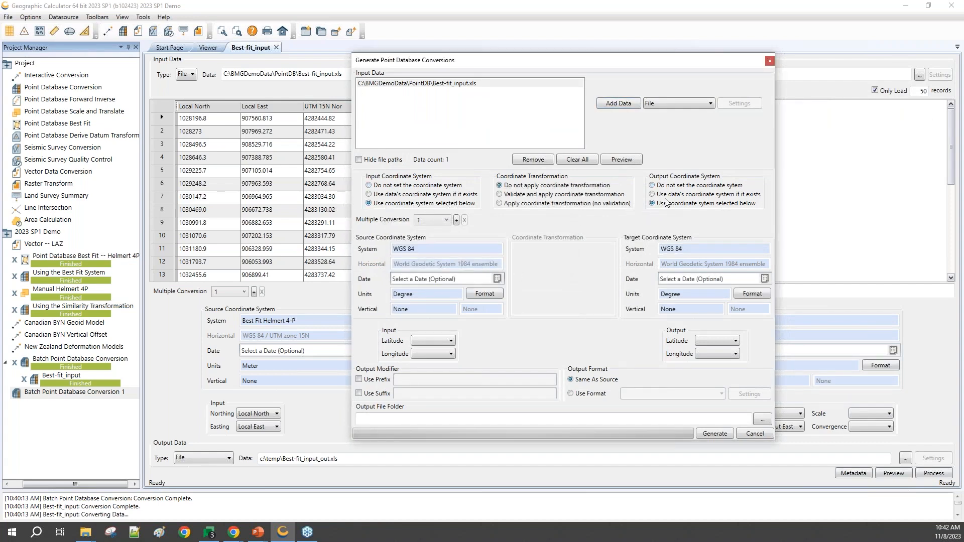
click(448, 247)
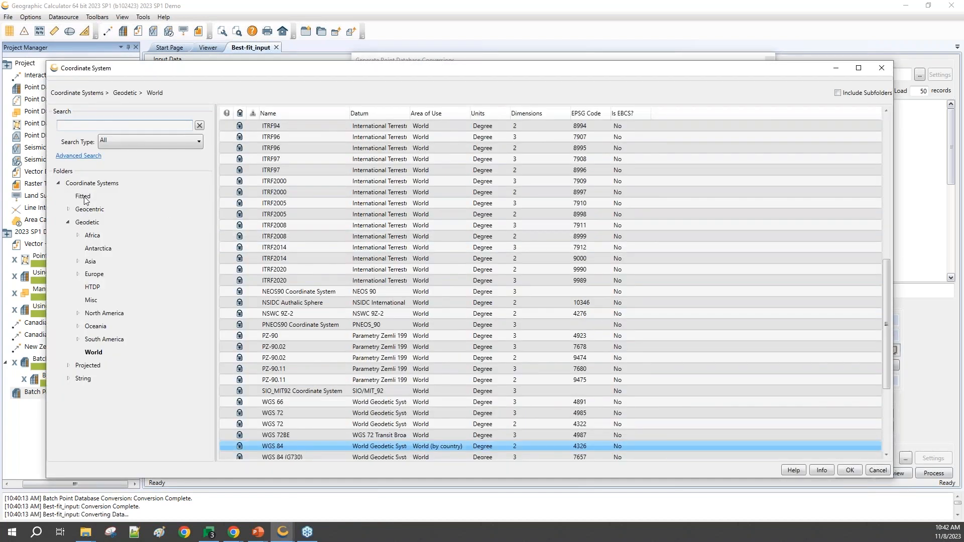
click(85, 200)
double_click(306, 127)
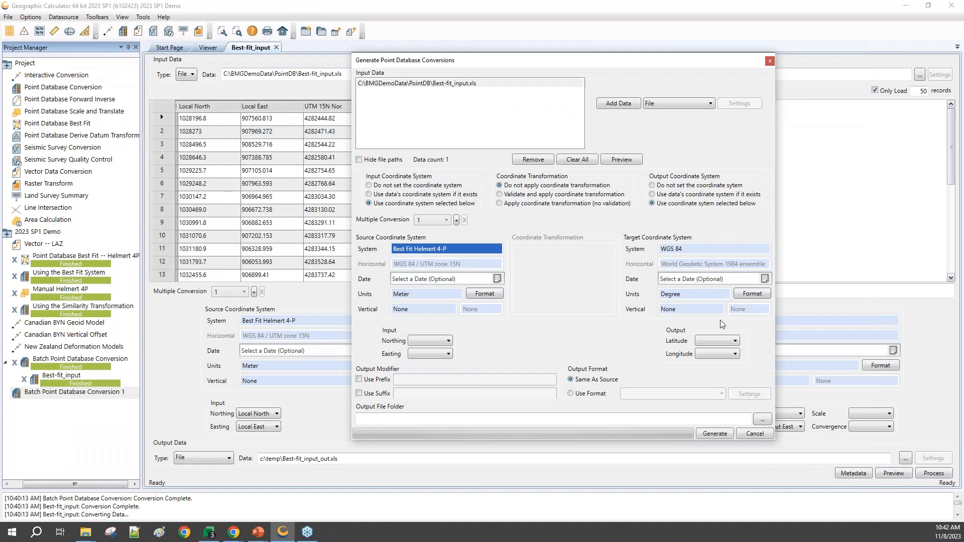
Step: Set the target coordinate system to WGS 84 / UTM zone 15N from the projected UTM WGS84 folder
click(703, 250)
double_click(703, 249)
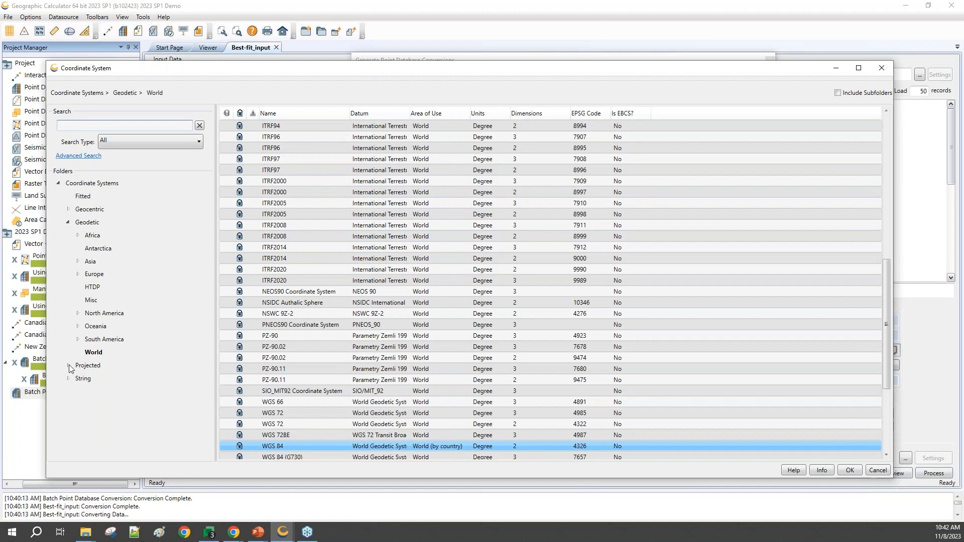
click(68, 365)
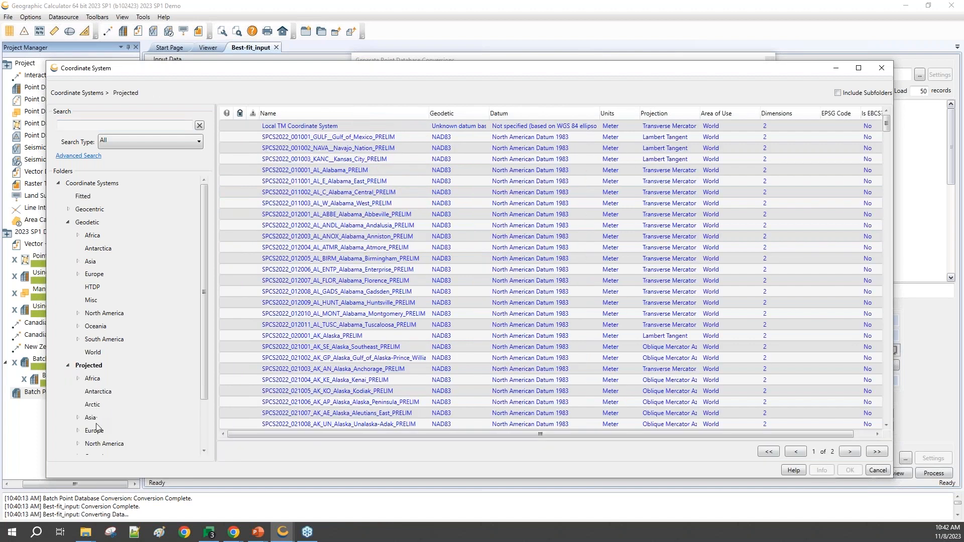
scroll(91, 436, down, 2)
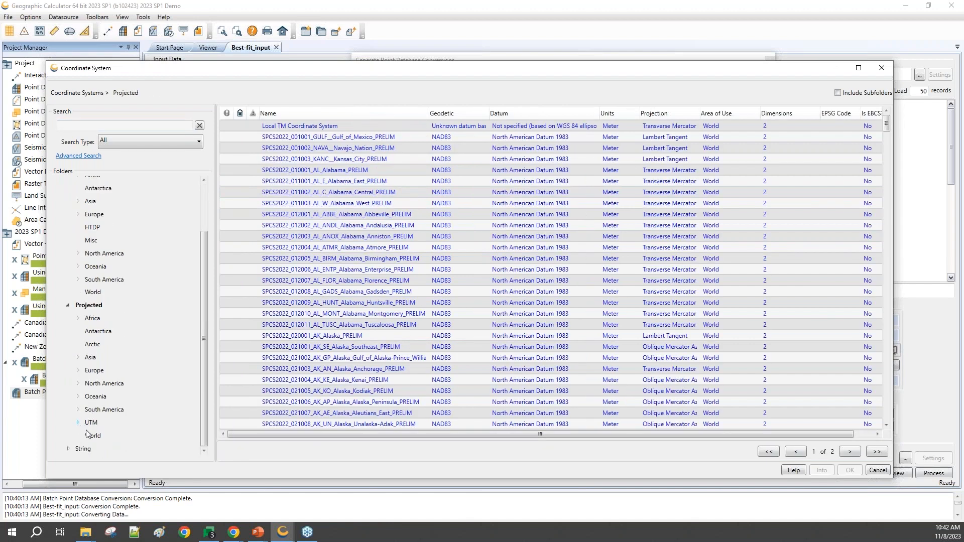
click(82, 426)
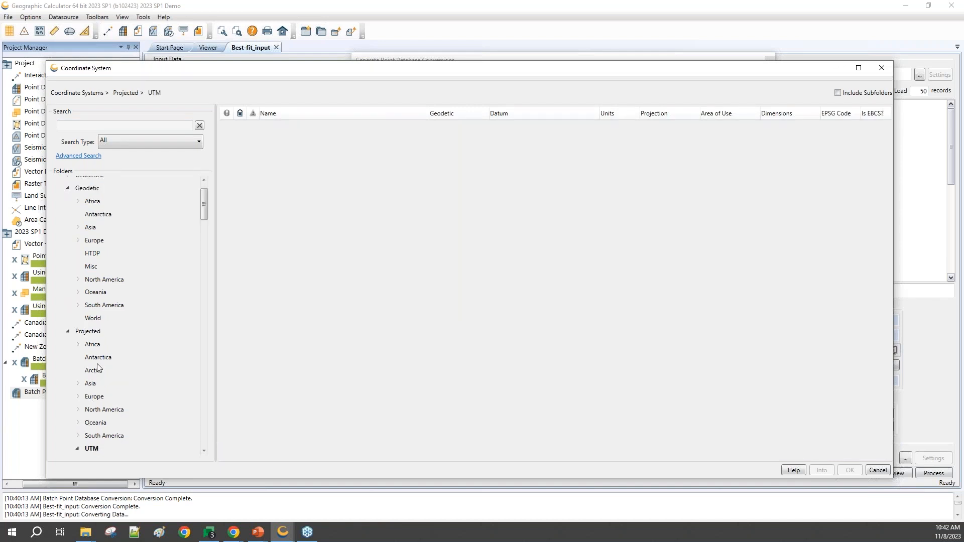
scroll(100, 442, down, 3)
click(106, 342)
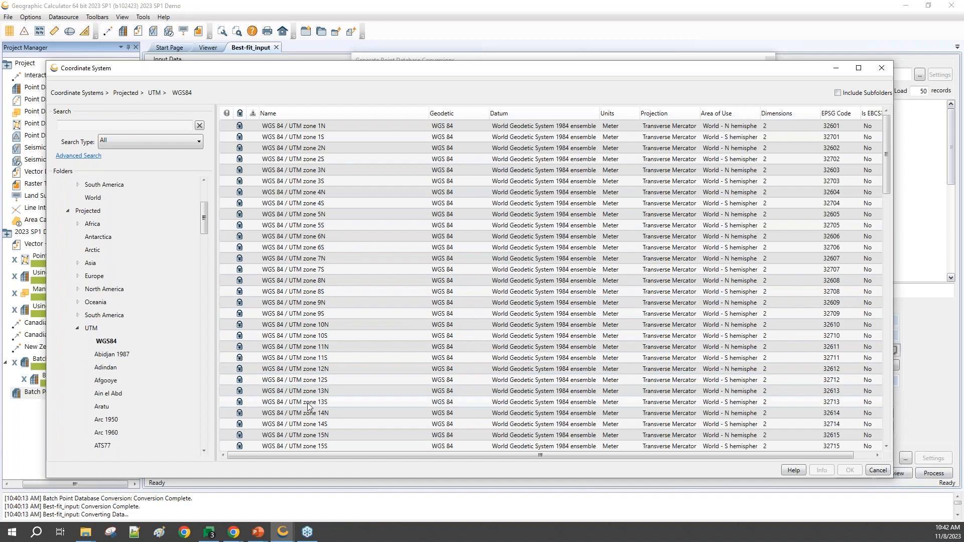
double_click(303, 435)
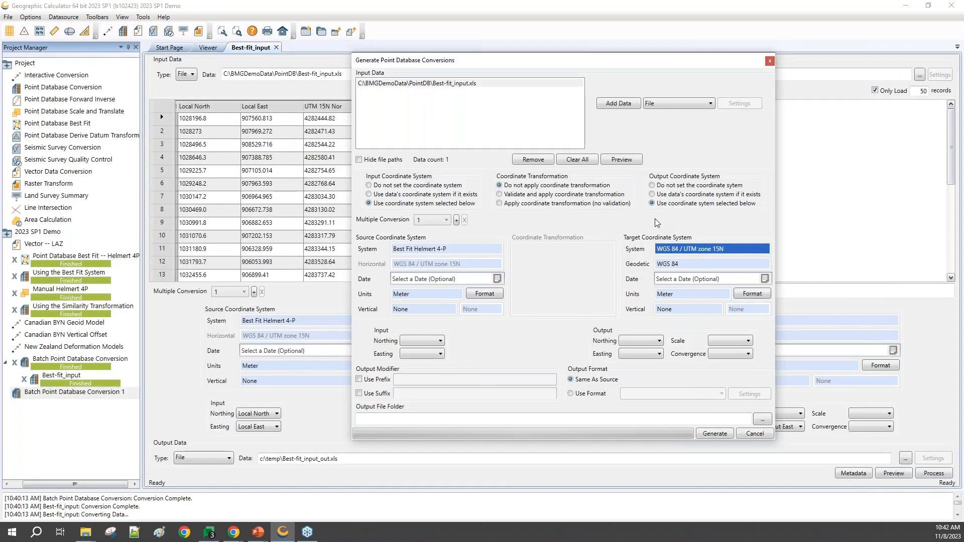
Step: Map the input northing to Local North, choose an easting column, and dismiss the batch dialog
click(418, 345)
click(419, 356)
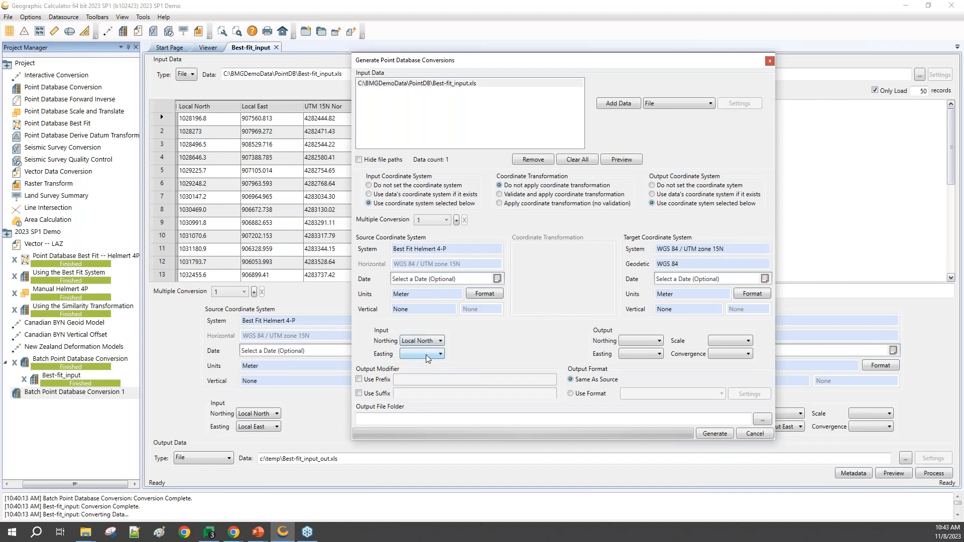
click(425, 355)
click(422, 370)
click(711, 435)
click(751, 435)
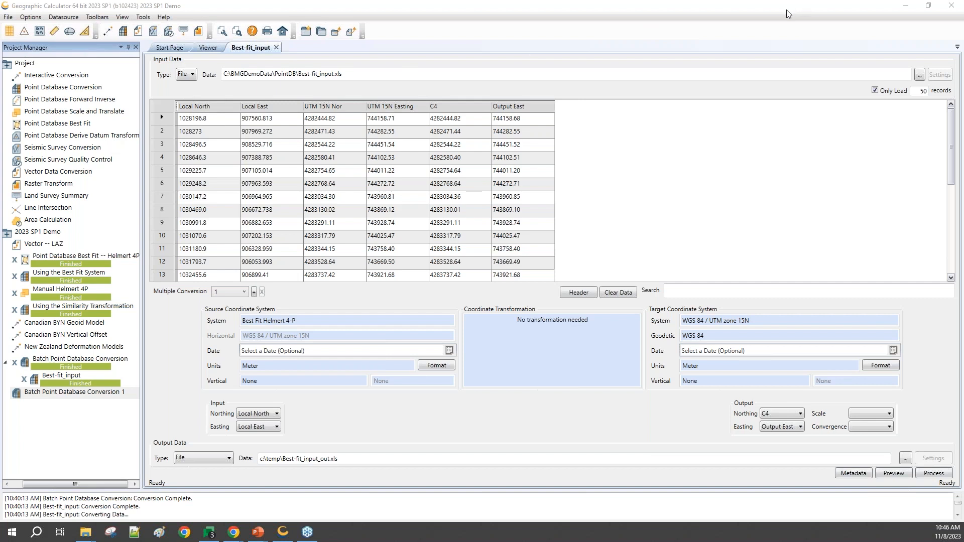
Step: Browse the preliminary SPCS2022 systems in the Projected folder of the coordinate system definitions, and close the datasource editor
click(65, 18)
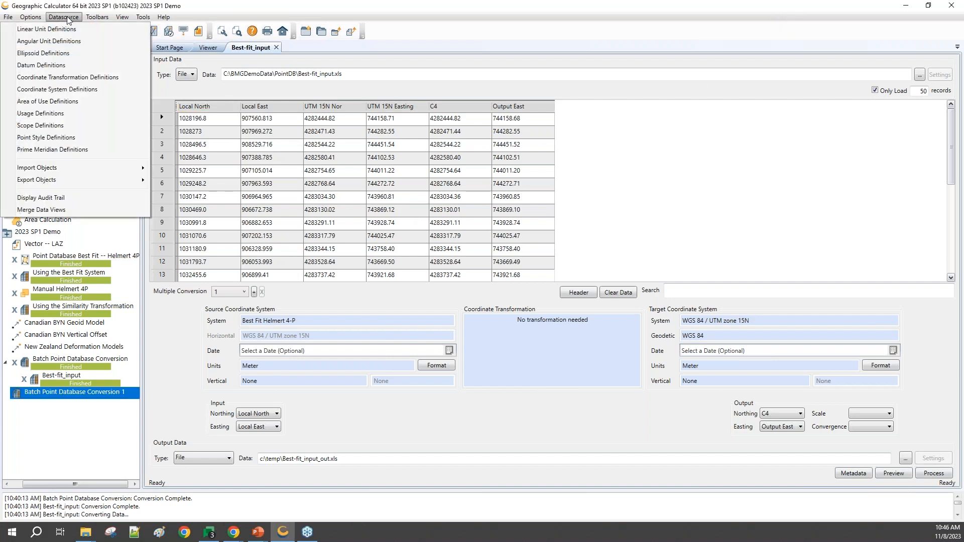
click(155, 116)
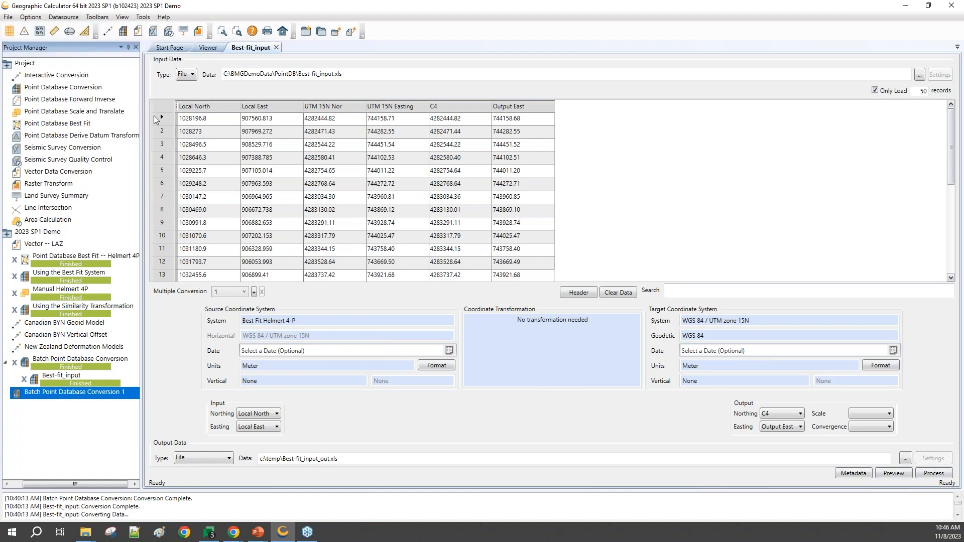
click(83, 238)
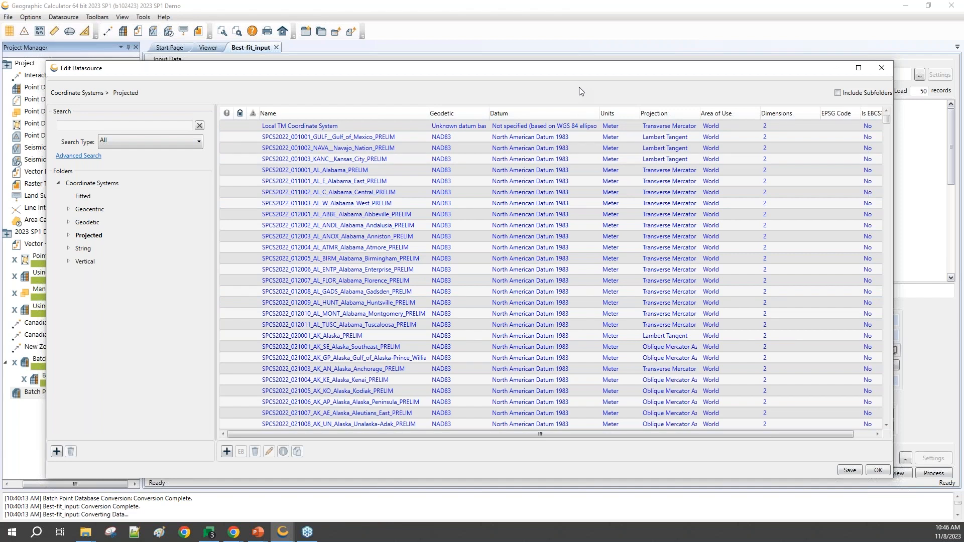
scroll(554, 285, down, 20)
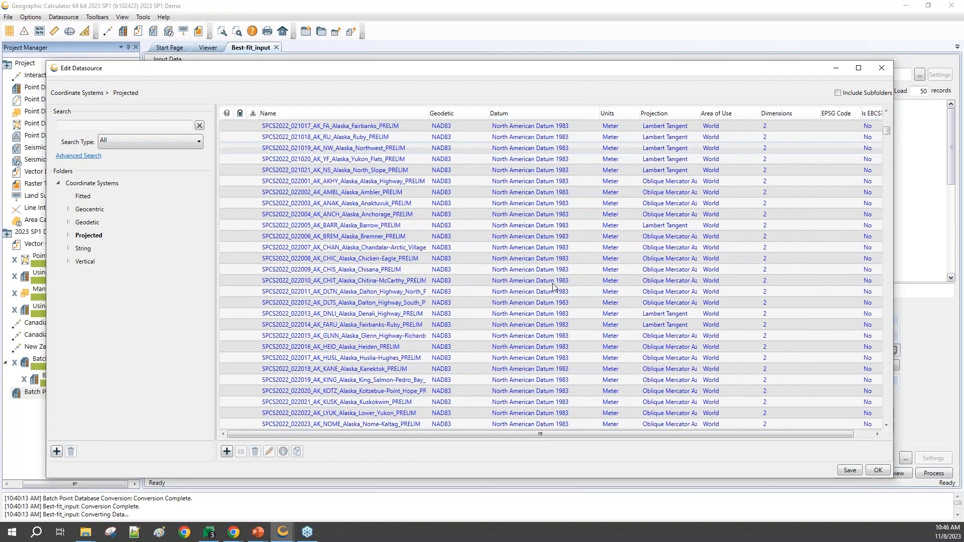
scroll(554, 285, down, 20)
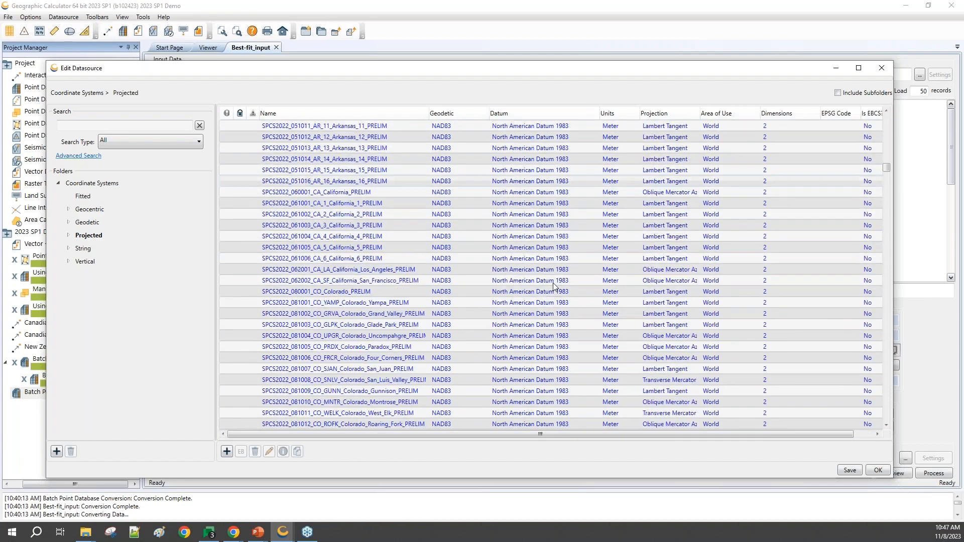
scroll(553, 283, down, 15)
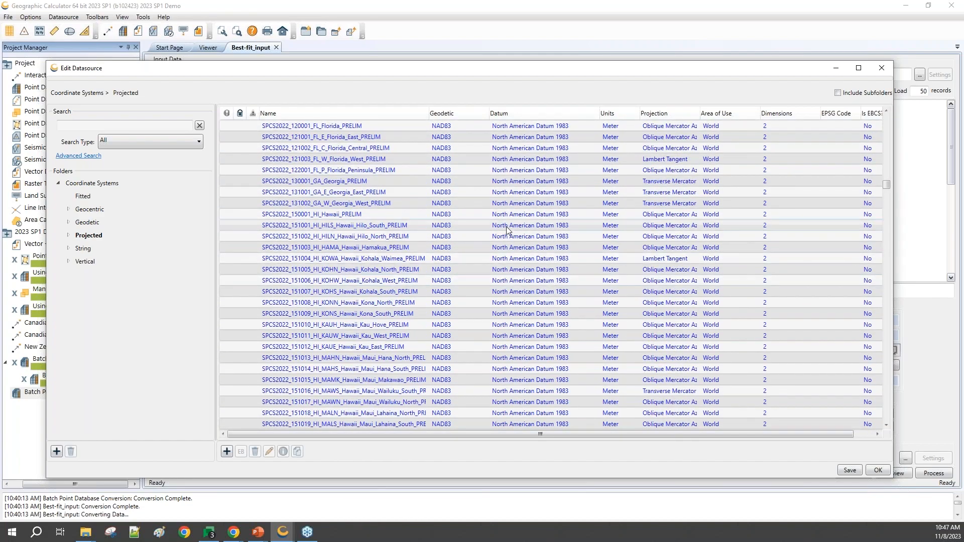
scroll(875, 267, down, 15)
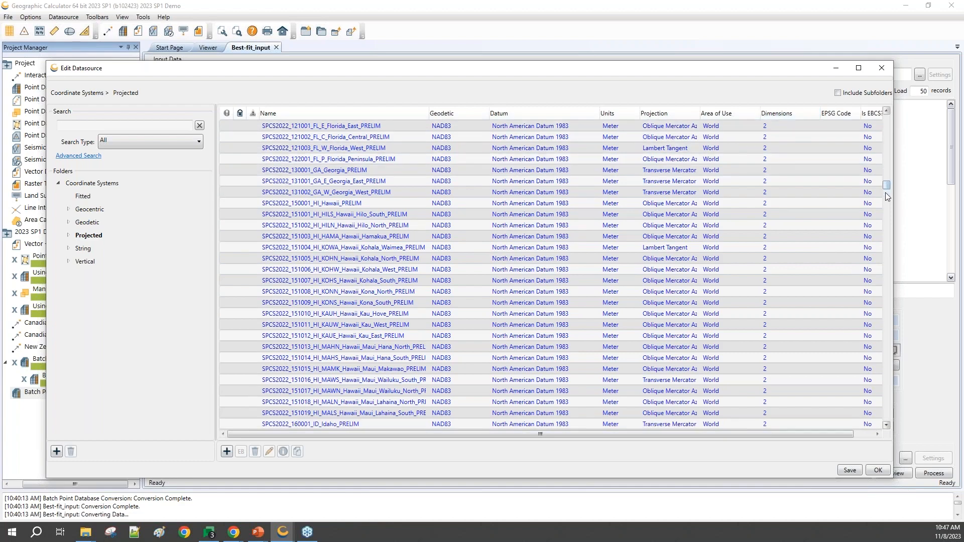
scroll(874, 267, down, 20)
drag(887, 266, 893, 101)
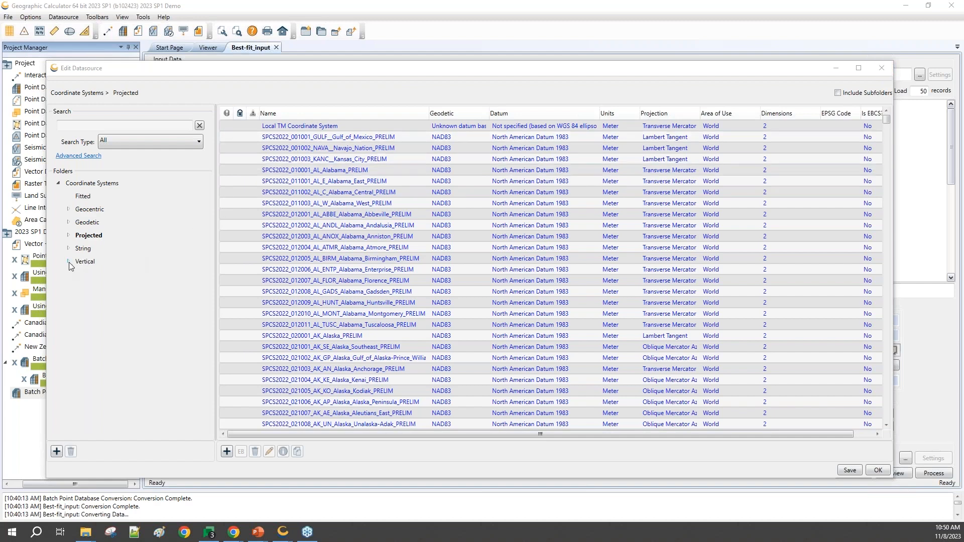
click(880, 69)
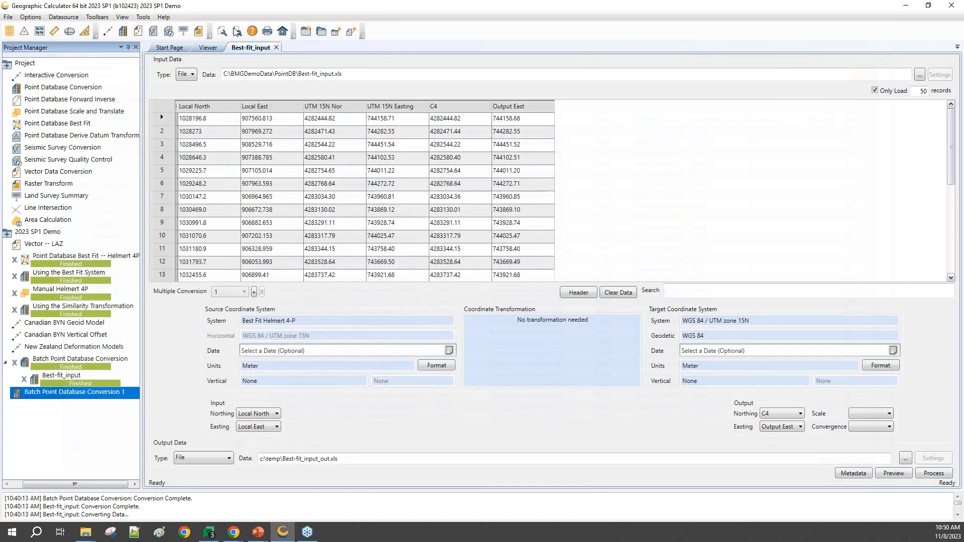
Step: Open the coordinate transformation definitions and list the vertical single transformations with subfolders included
click(63, 16)
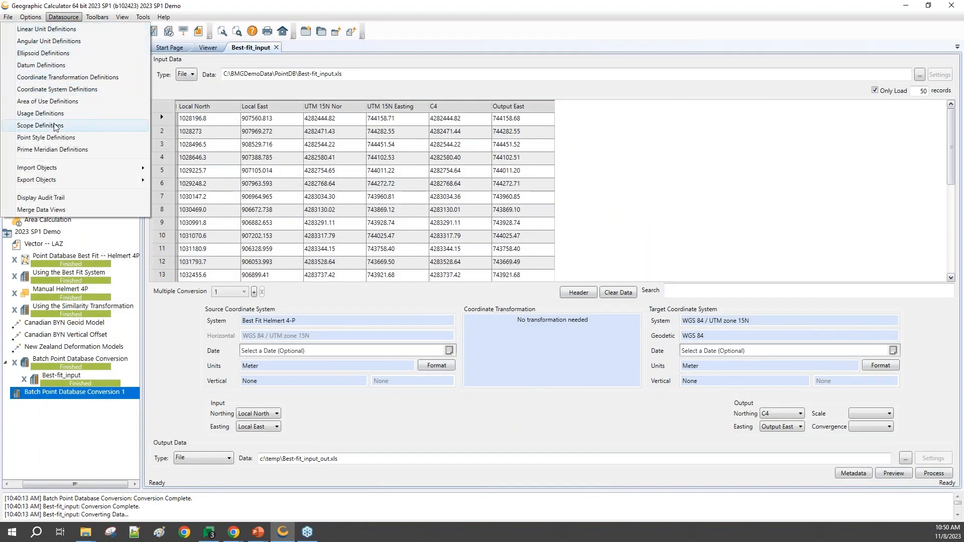
click(74, 77)
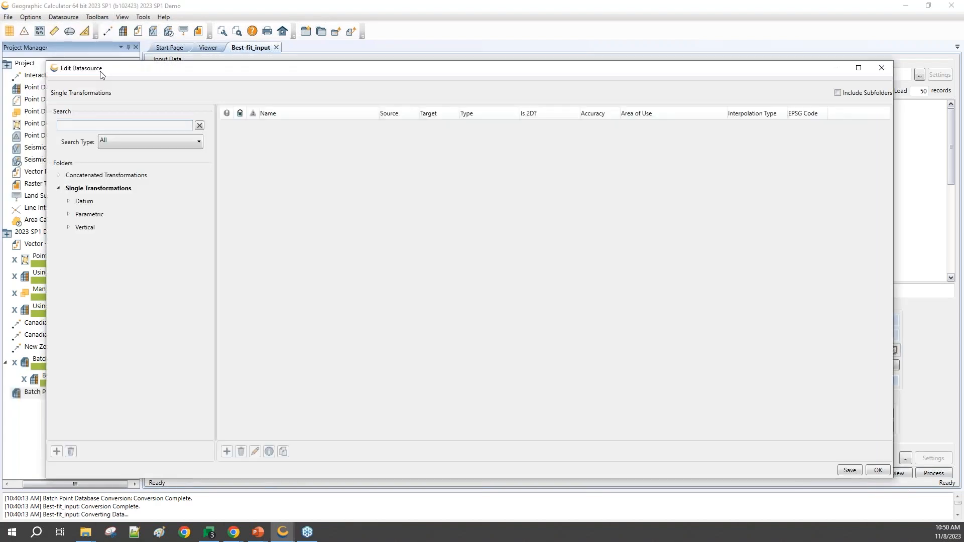
click(67, 228)
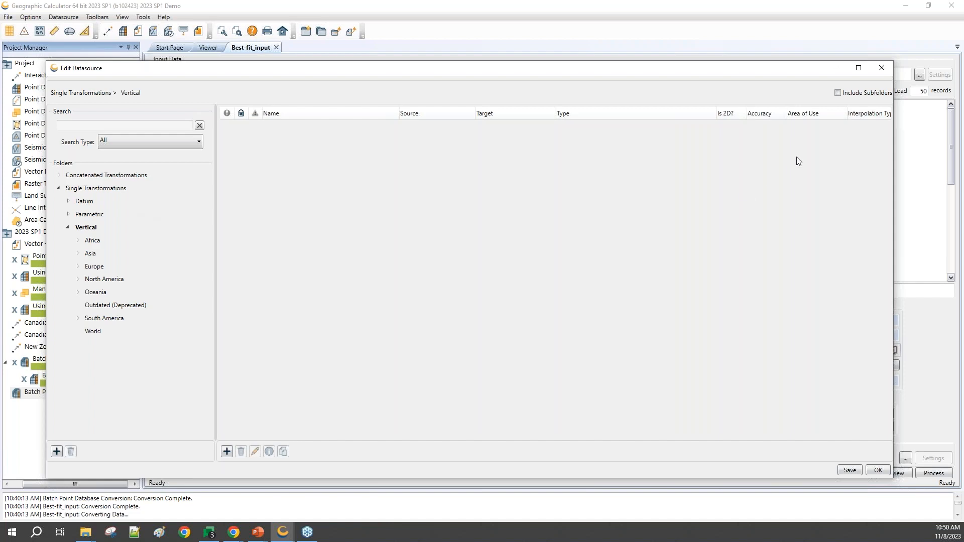
click(837, 93)
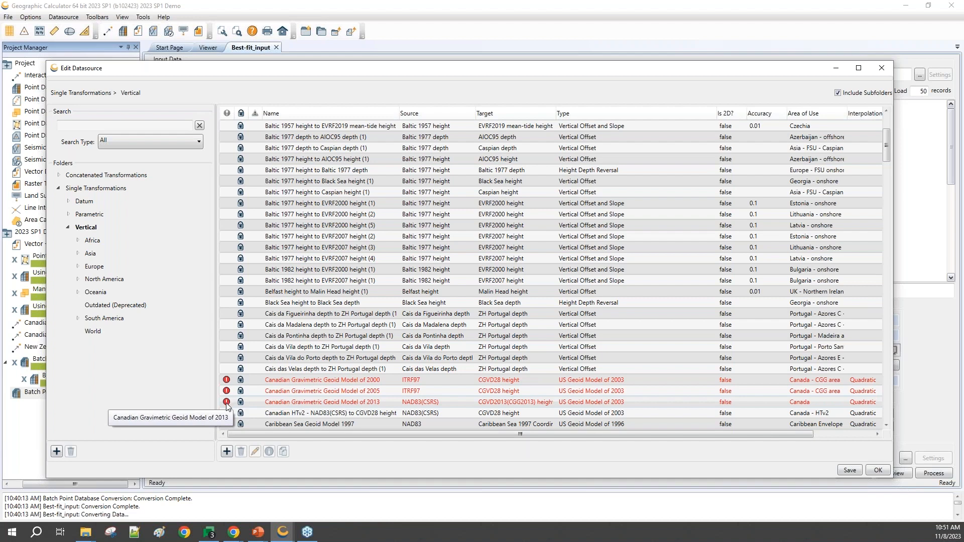
Step: Download the missing files for the Canadian Gravimetric Geoid Models of 2005 and 2013 together, and close the datasource editor
click(283, 404)
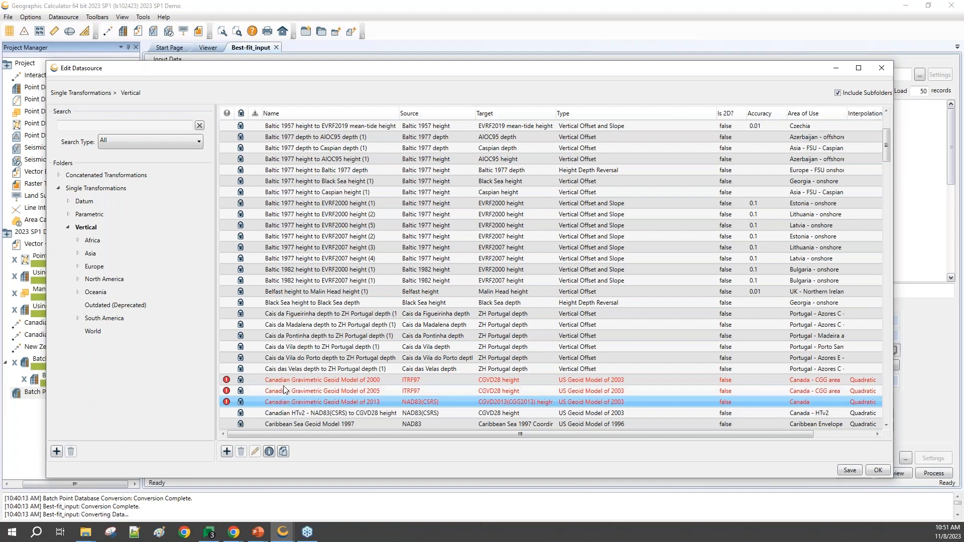
shift+click(285, 392)
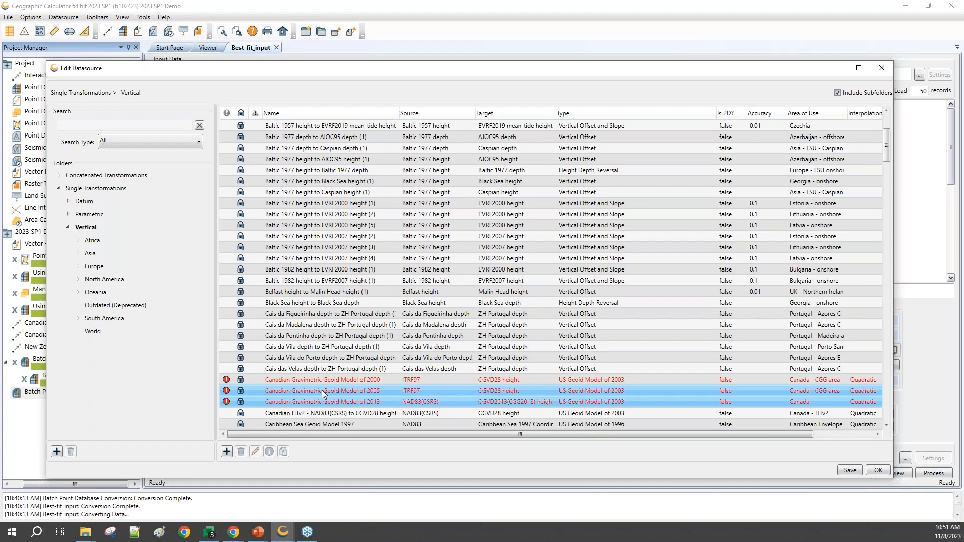
right_click(323, 394)
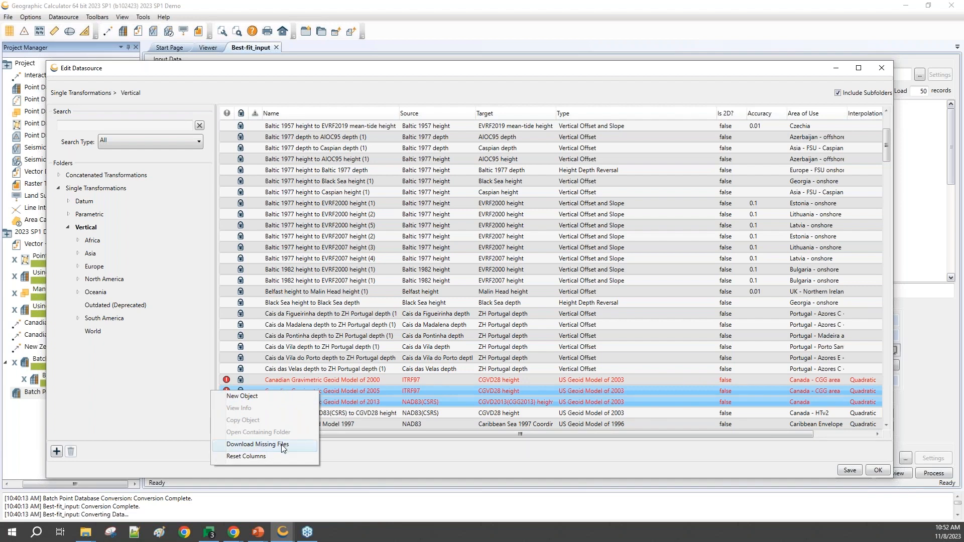
click(257, 445)
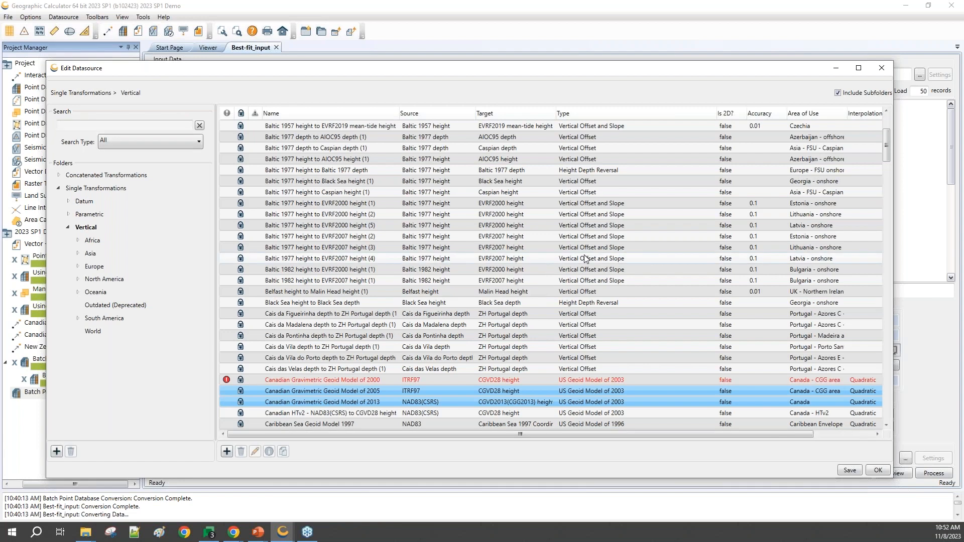
click(353, 348)
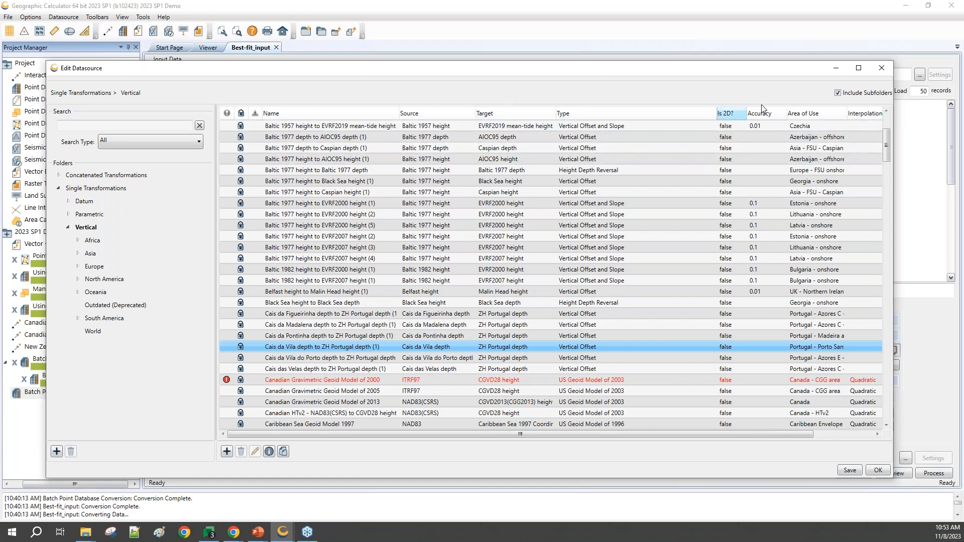
click(883, 69)
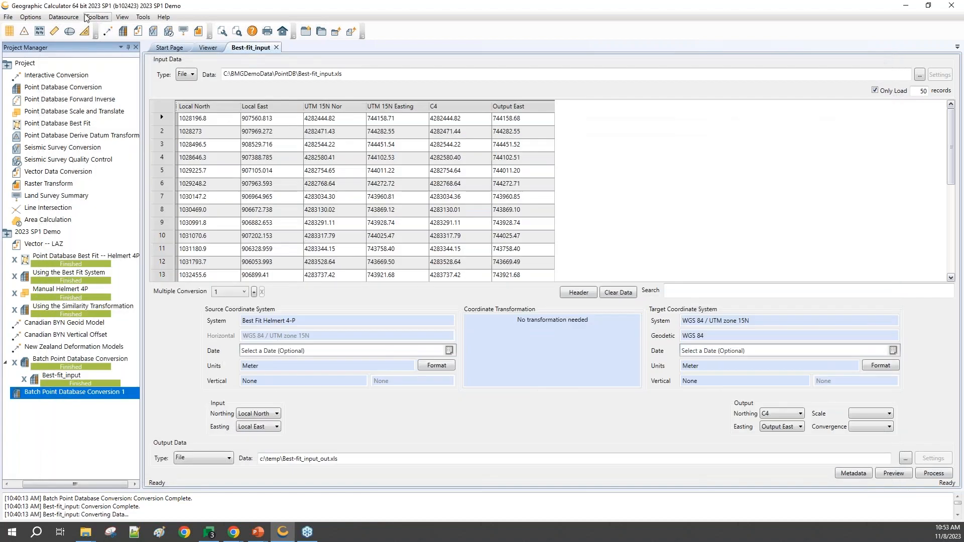
Step: Examine the Canadian geodetic systems under North America in the coordinate system definitions, with the Datum column widened to show full names
click(66, 19)
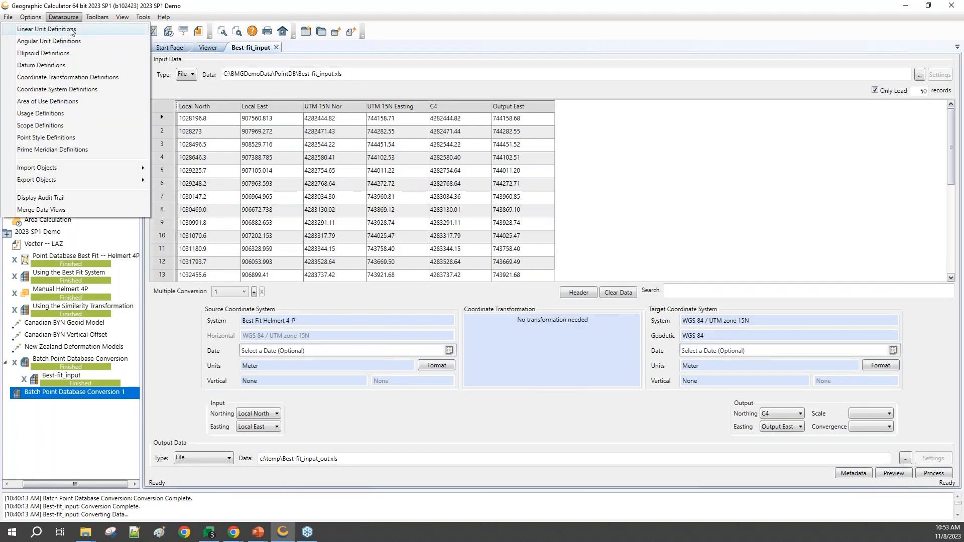
click(76, 87)
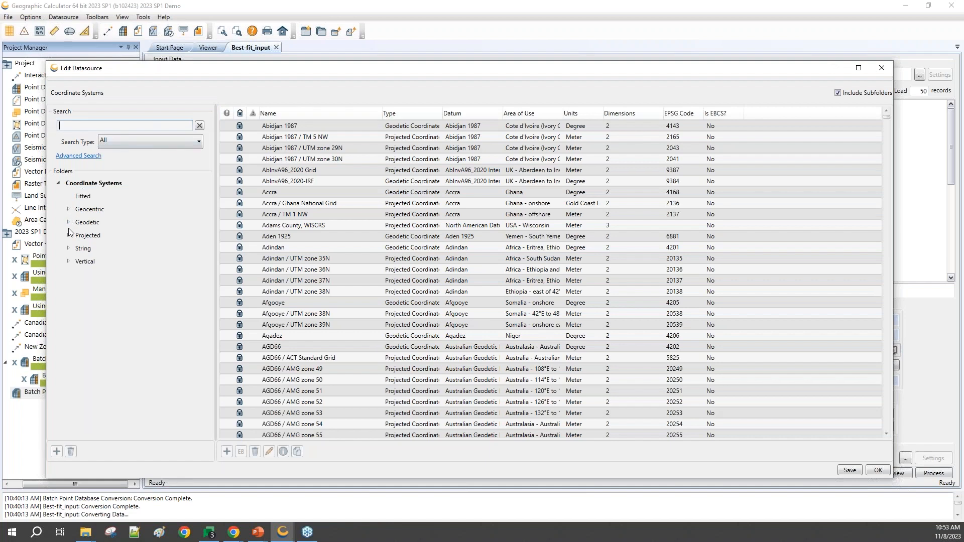
click(70, 222)
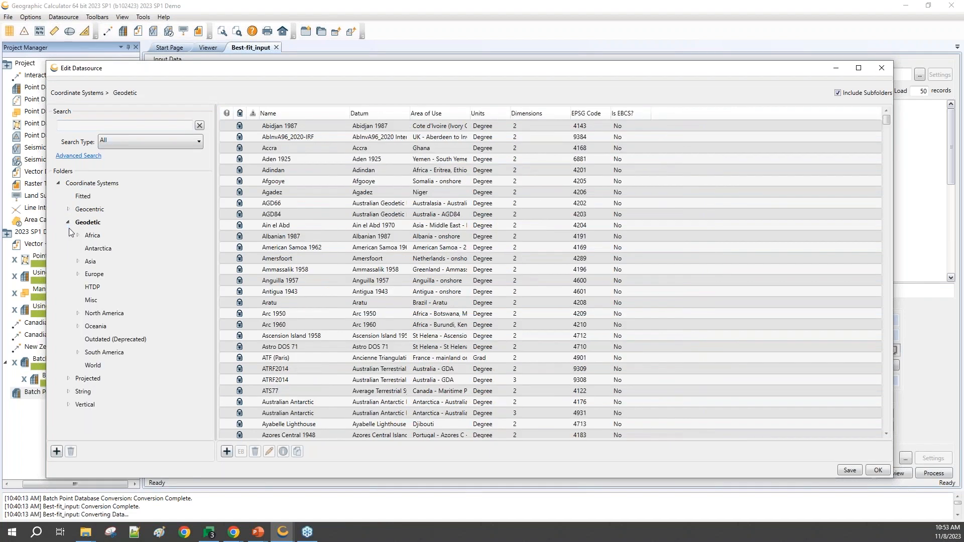
click(78, 314)
click(103, 339)
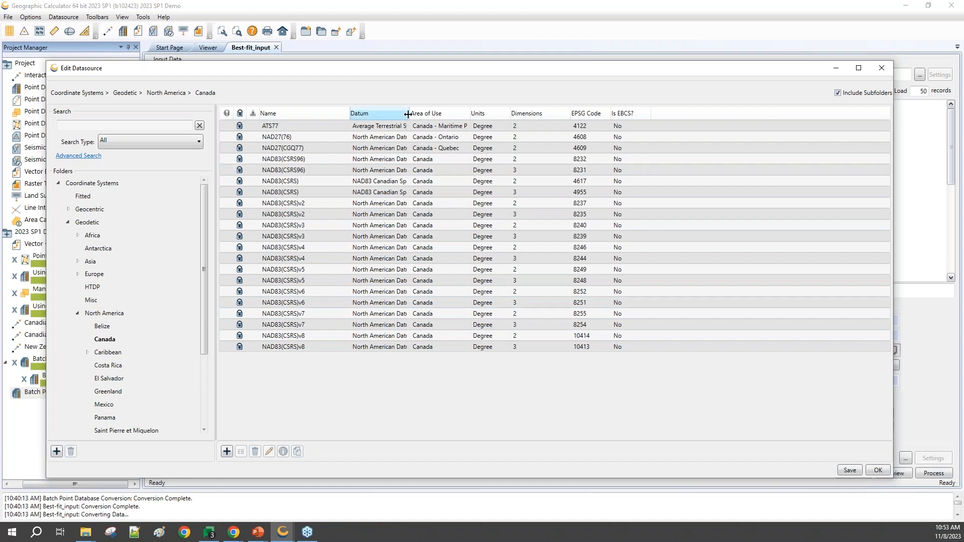
drag(409, 121, 529, 122)
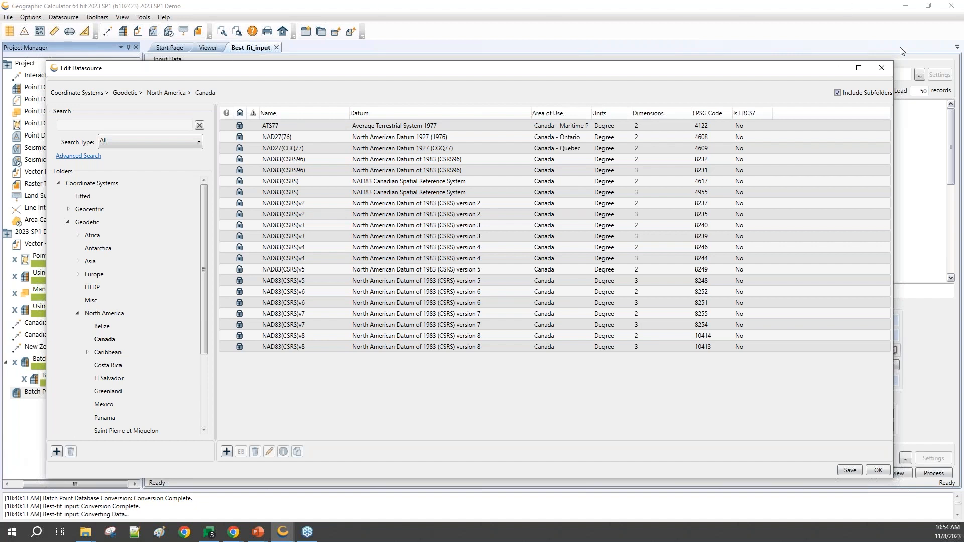
click(882, 67)
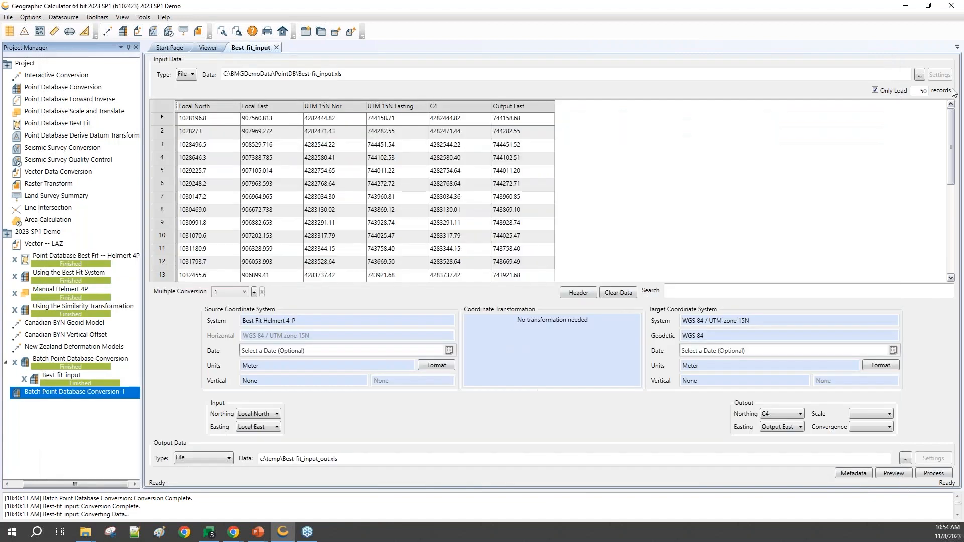